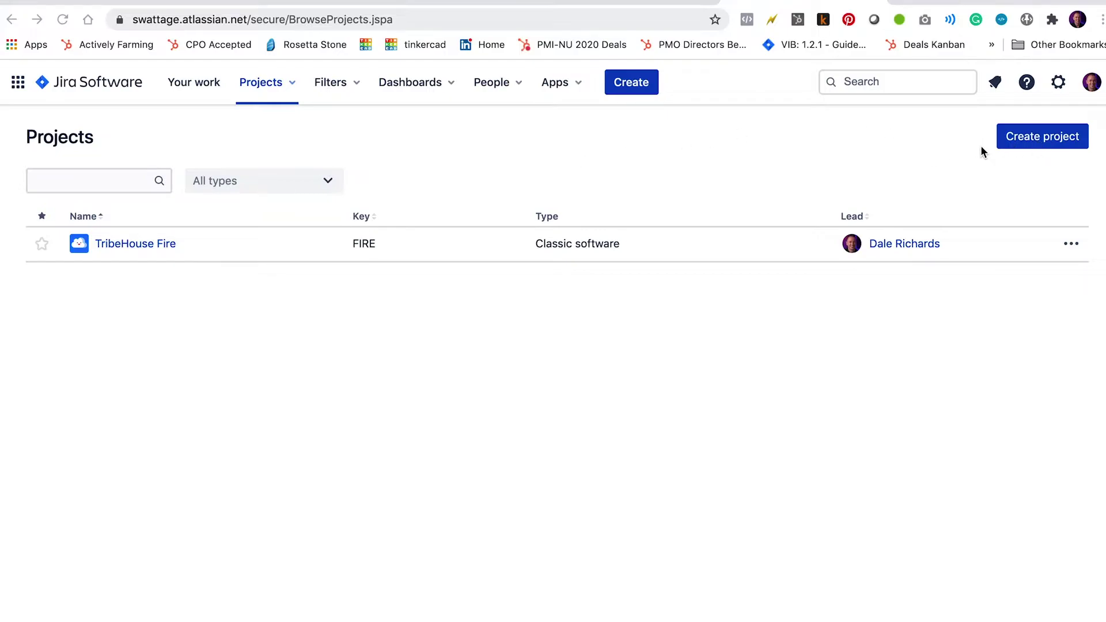
Step: Start a next-gen project named More Energy (key ME) using the Kanban template
{"action": "left_click", "coordinate": [1034, 143]}
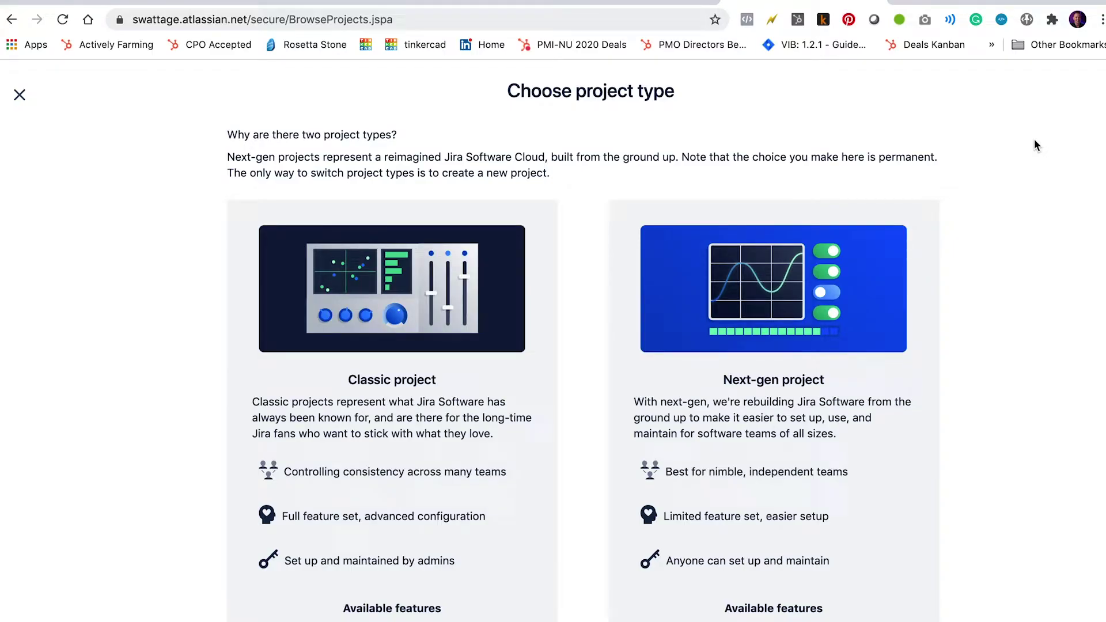
{"action": "scroll", "coordinate": [1034, 144], "scroll_direction": "down", "scroll_amount": 6}
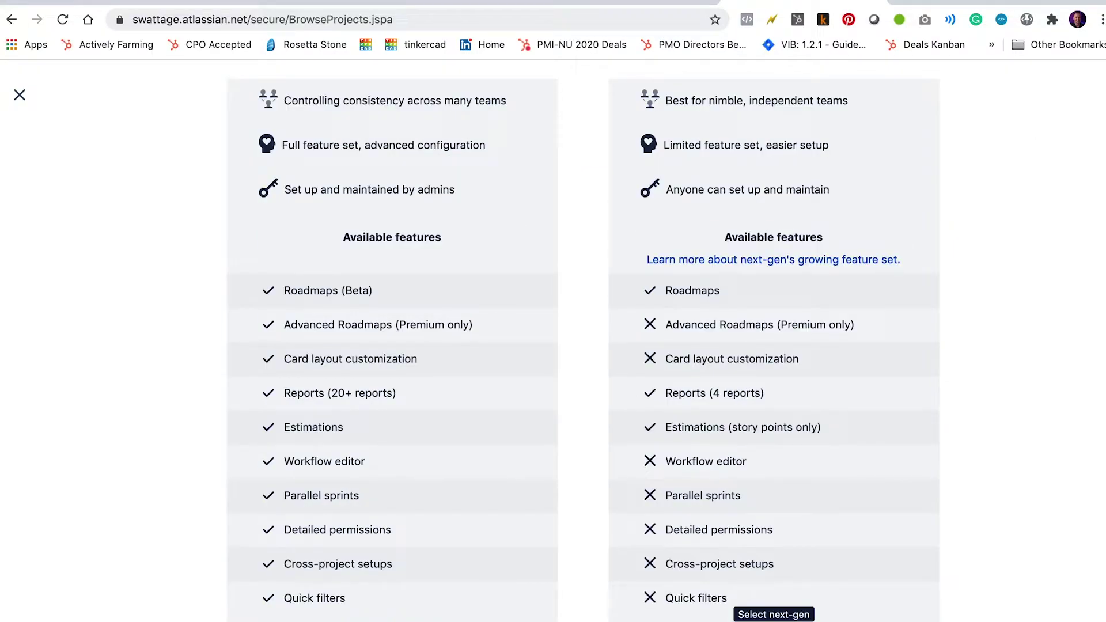
{"action": "left_click", "coordinate": [773, 615]}
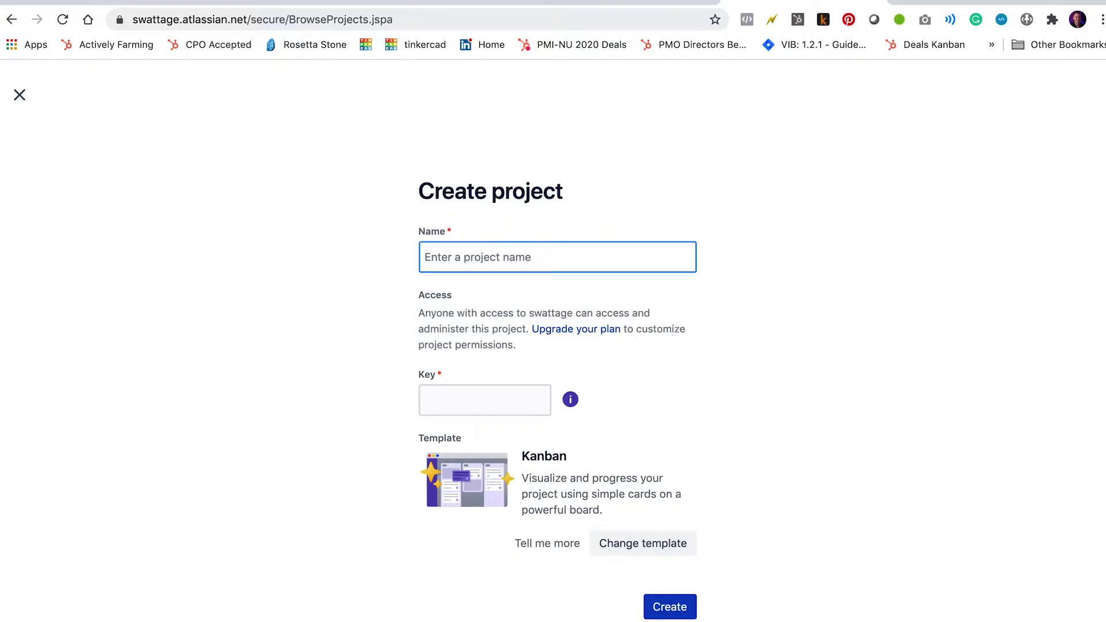
{"action": "type", "text": "More Energy"}
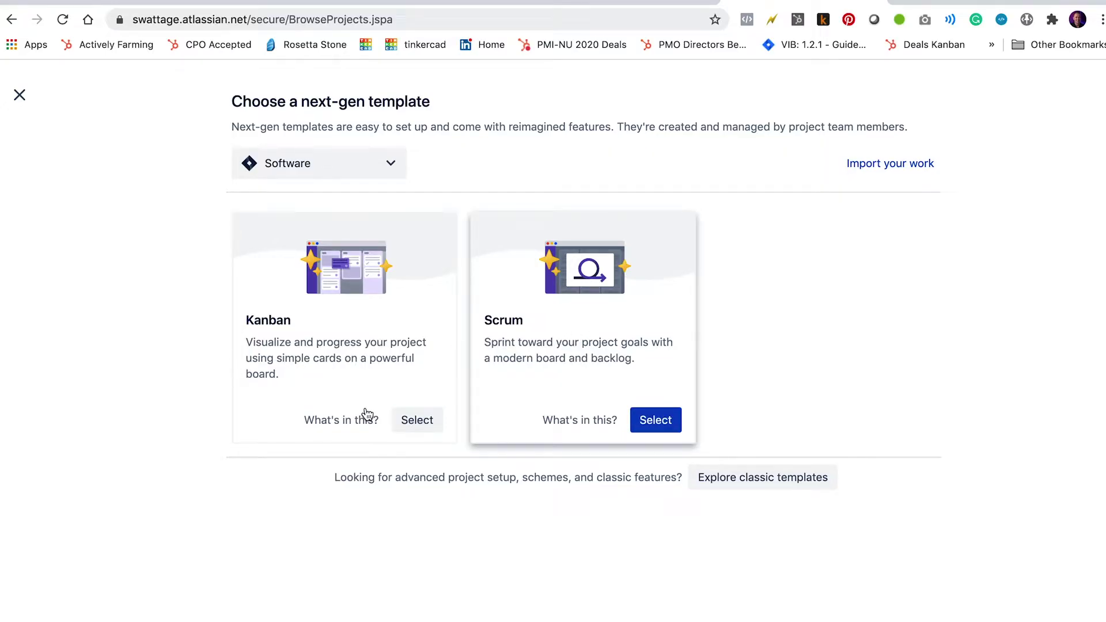
{"action": "left_click", "coordinate": [411, 423]}
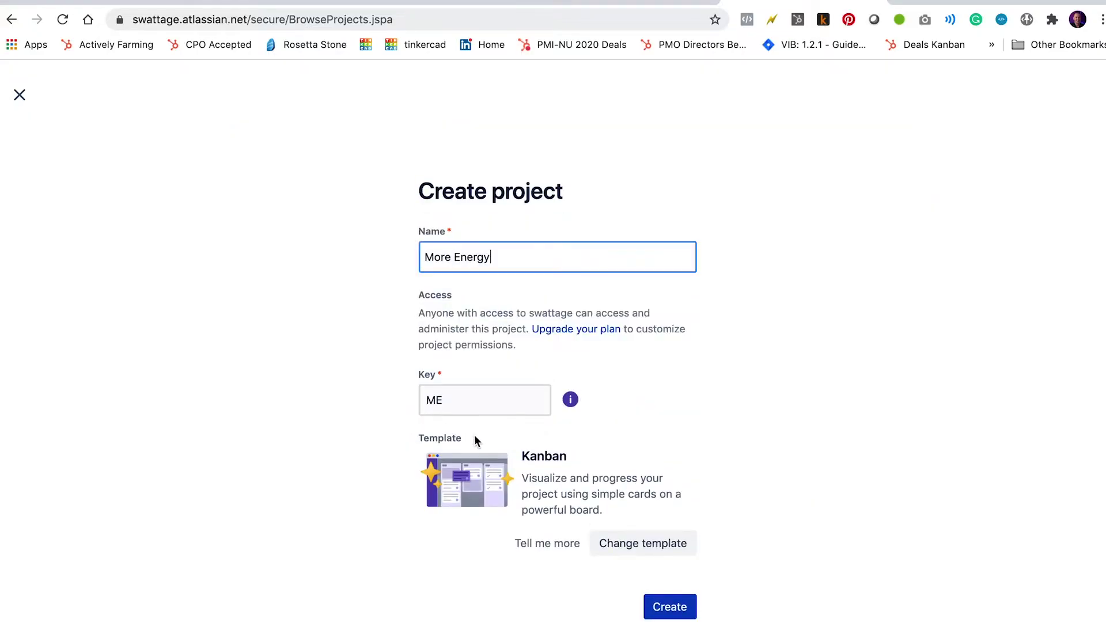
Step: Create the More Energy project and rename its TO DO column to Wireframe
{"action": "left_click", "coordinate": [669, 614]}
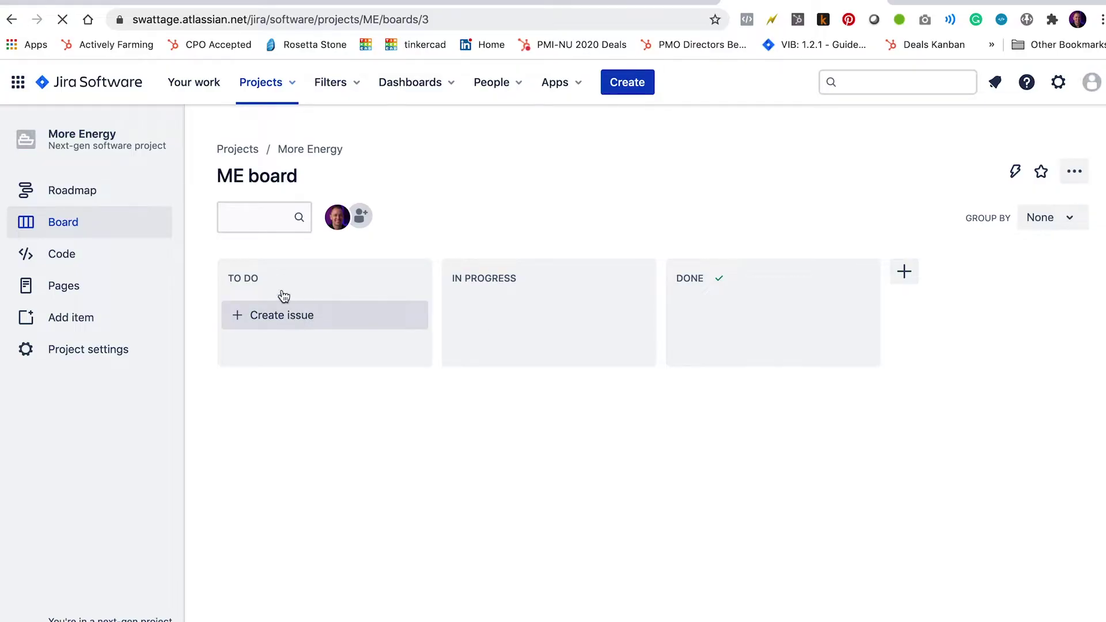
{"action": "left_click", "coordinate": [259, 277]}
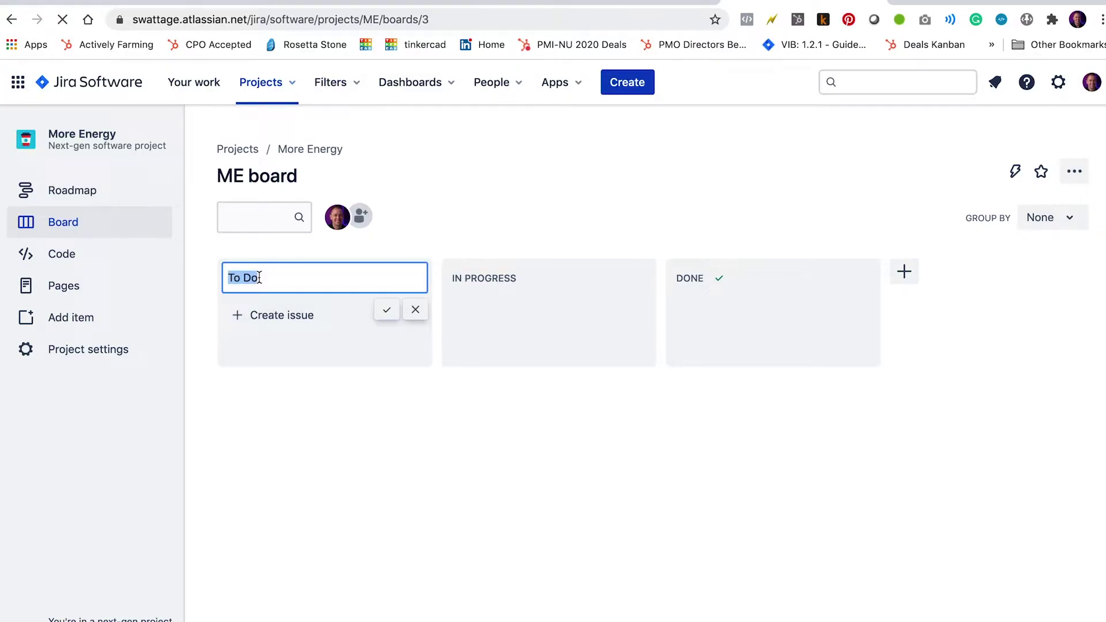
{"action": "type", "text": "Wireframe"}
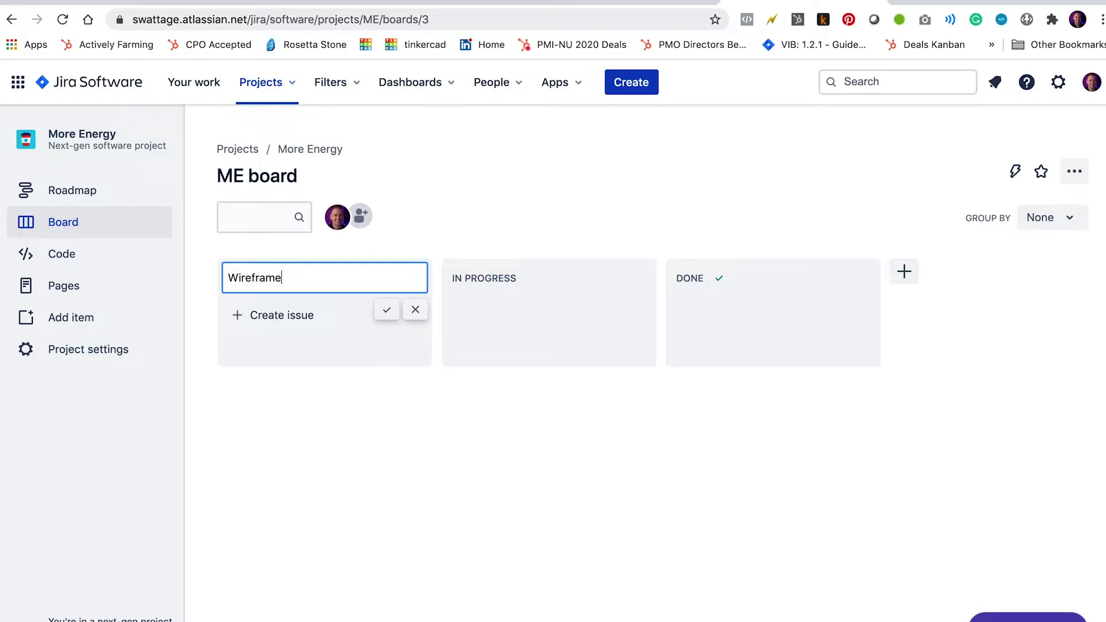
{"action": "key", "text": "Return"}
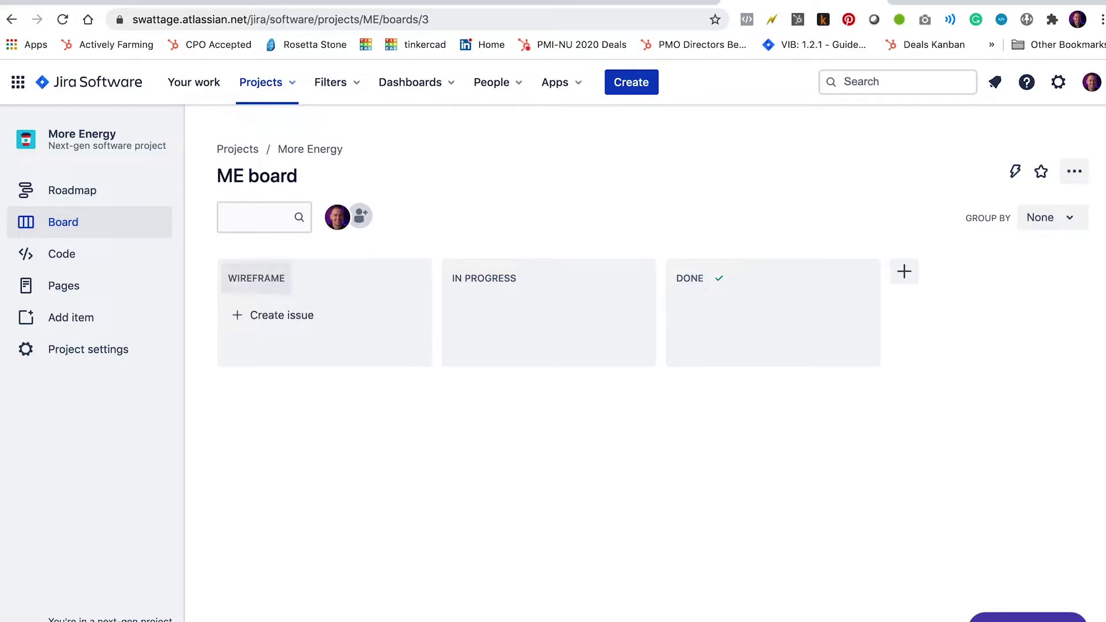
Step: Rename the IN PROGRESS column to Wireframe Approval
{"action": "left_click", "coordinate": [492, 281]}
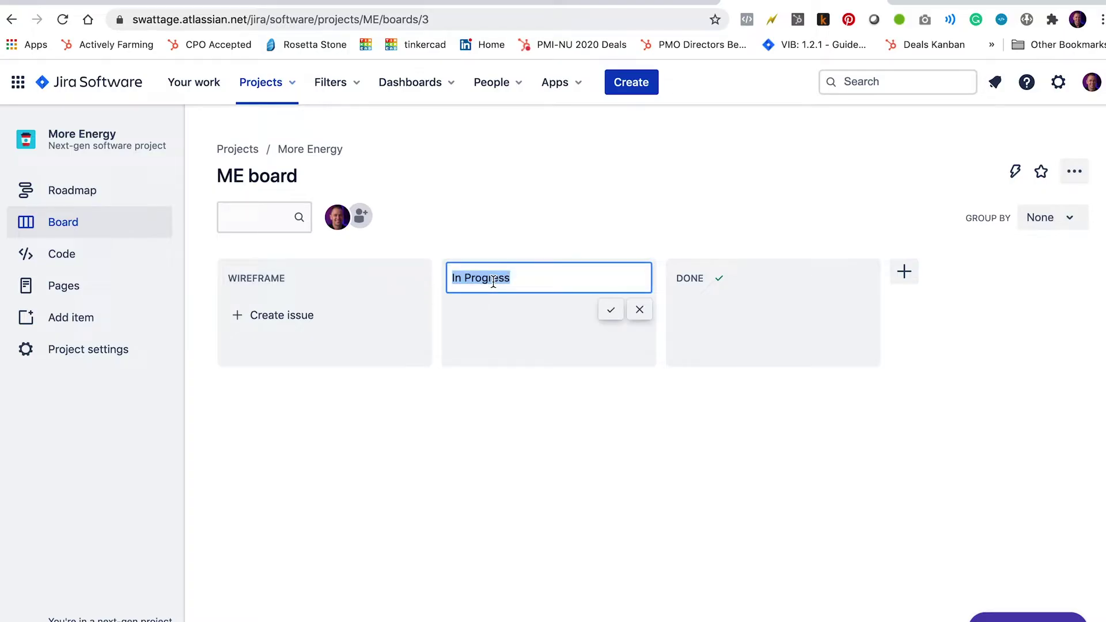
{"action": "type", "text": "Wireframe Approval"}
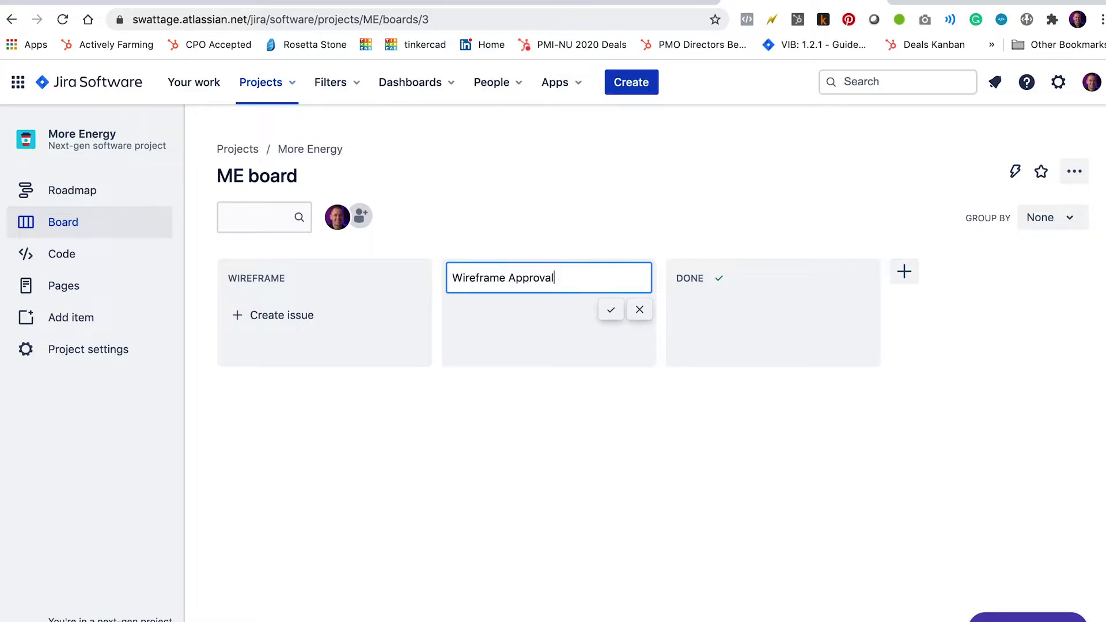
{"action": "key", "text": "Return"}
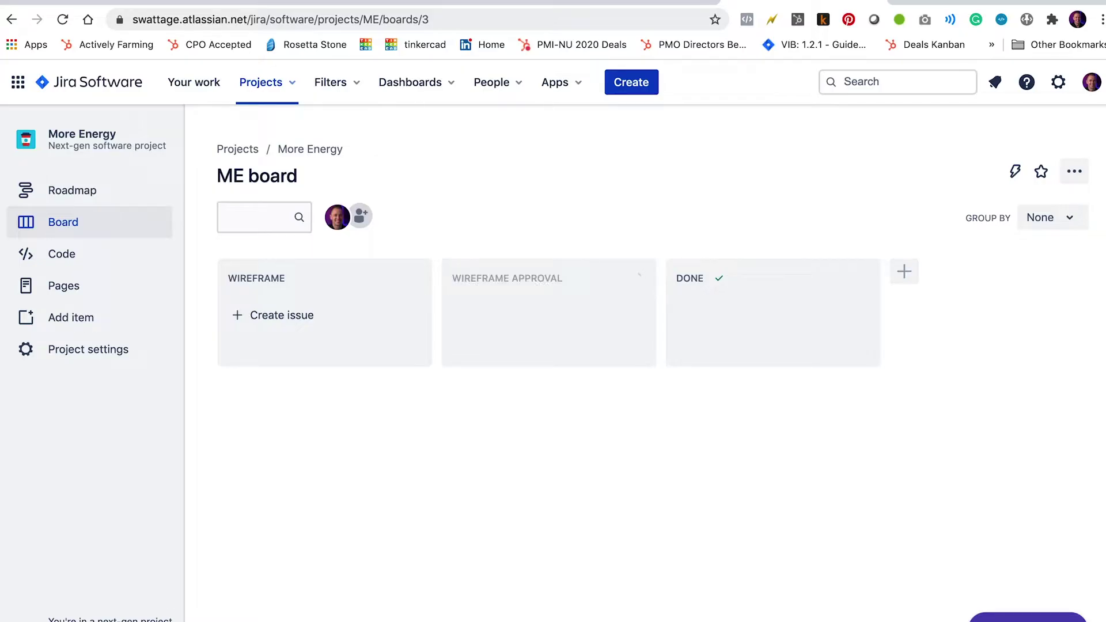
Step: Add a Mockup column and place it before DONE
{"action": "left_click", "coordinate": [904, 272]}
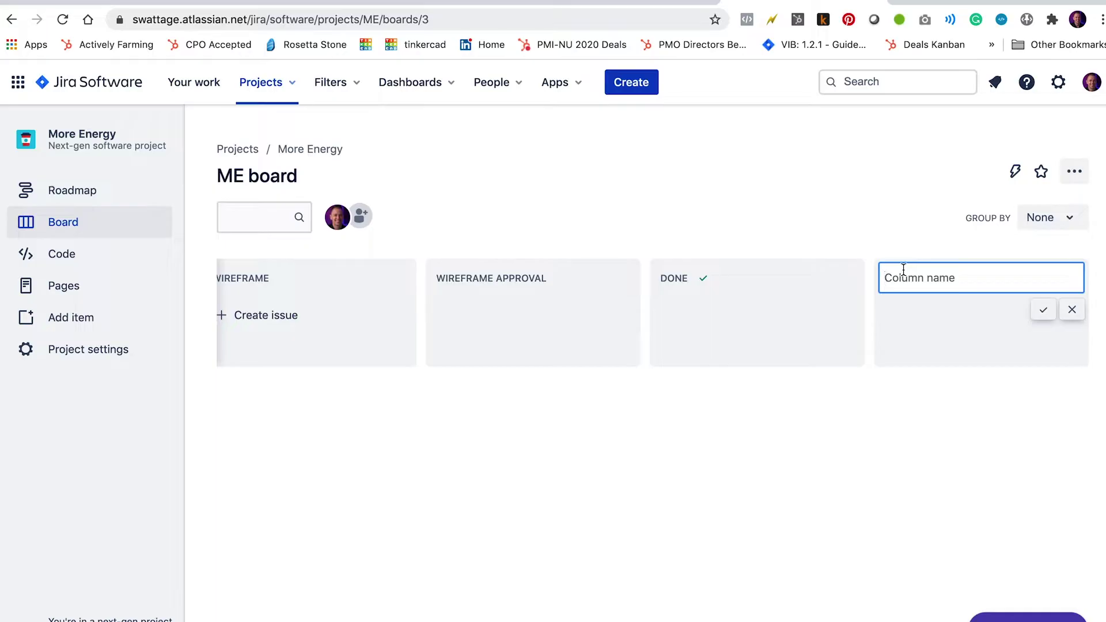
{"action": "type", "text": "Mockup"}
{"action": "key", "text": "Return"}
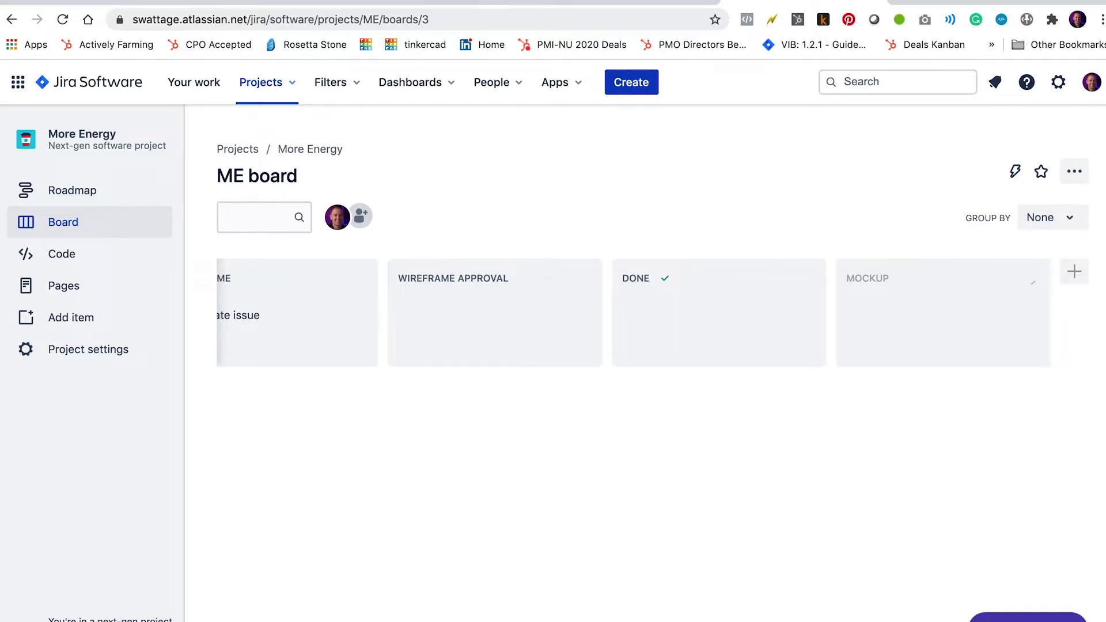
{"action": "left_click_drag", "start_coordinate": [950, 272], "coordinate": [718, 278]}
Step: Add a Mockup Approval column and place it before DONE
{"action": "left_click", "coordinate": [1075, 272]}
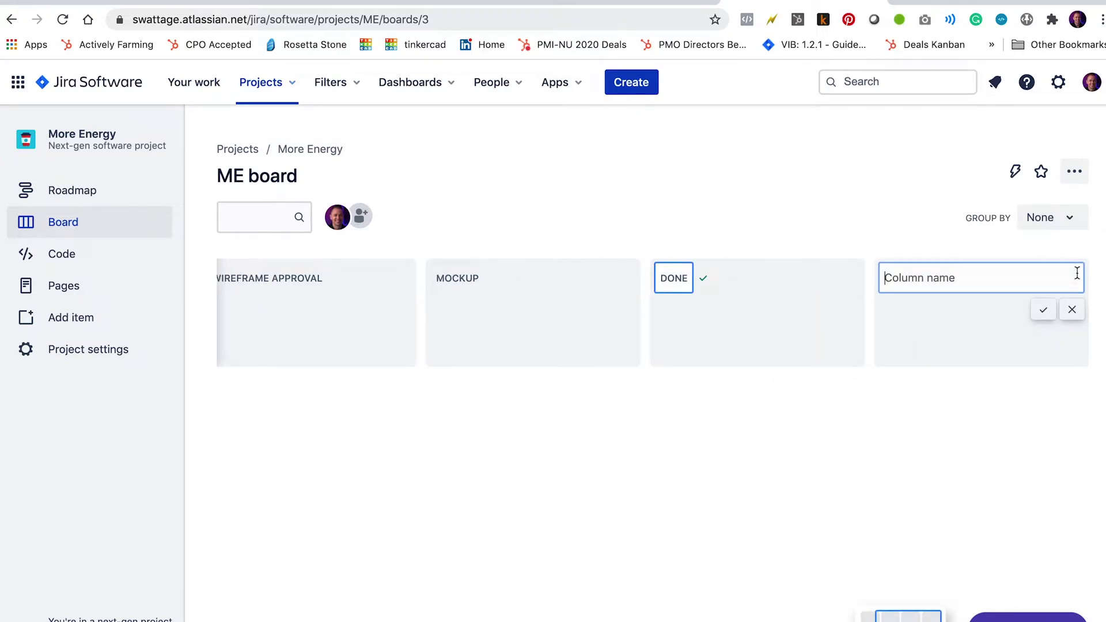
{"action": "type", "text": "Mockup"}
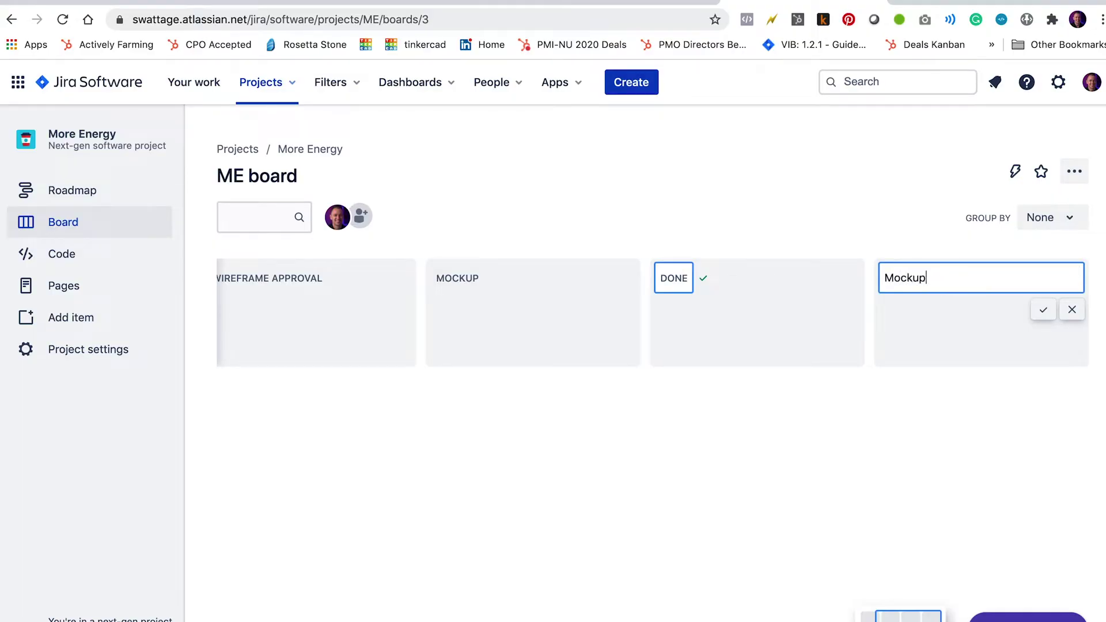
{"action": "type", "text": " Approval"}
{"action": "key", "text": "Return"}
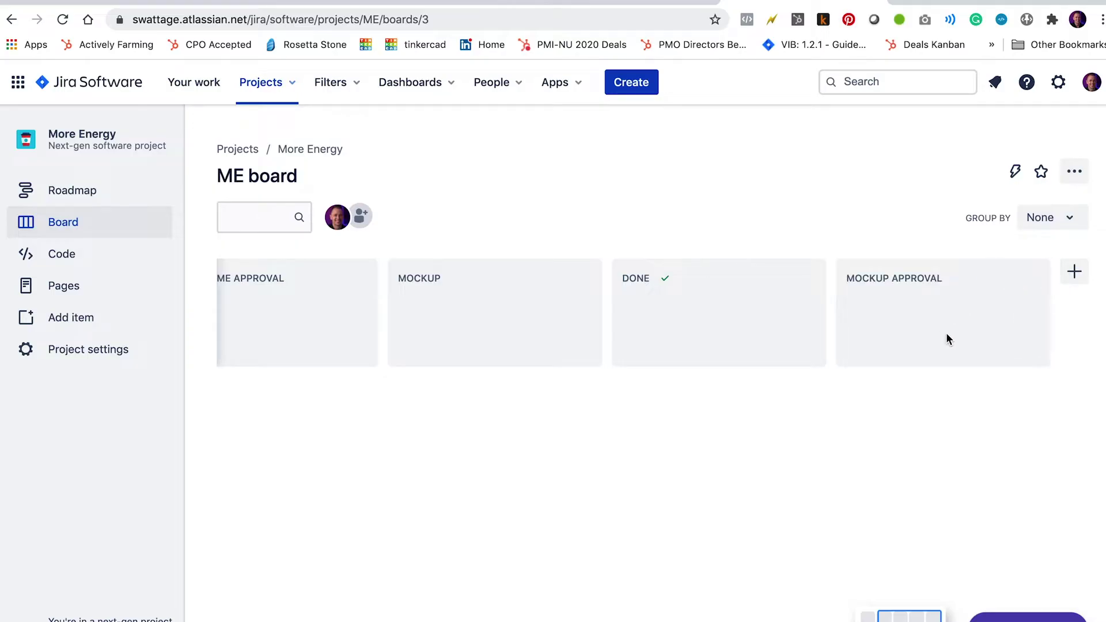
{"action": "left_click_drag", "start_coordinate": [950, 313], "coordinate": [701, 293]}
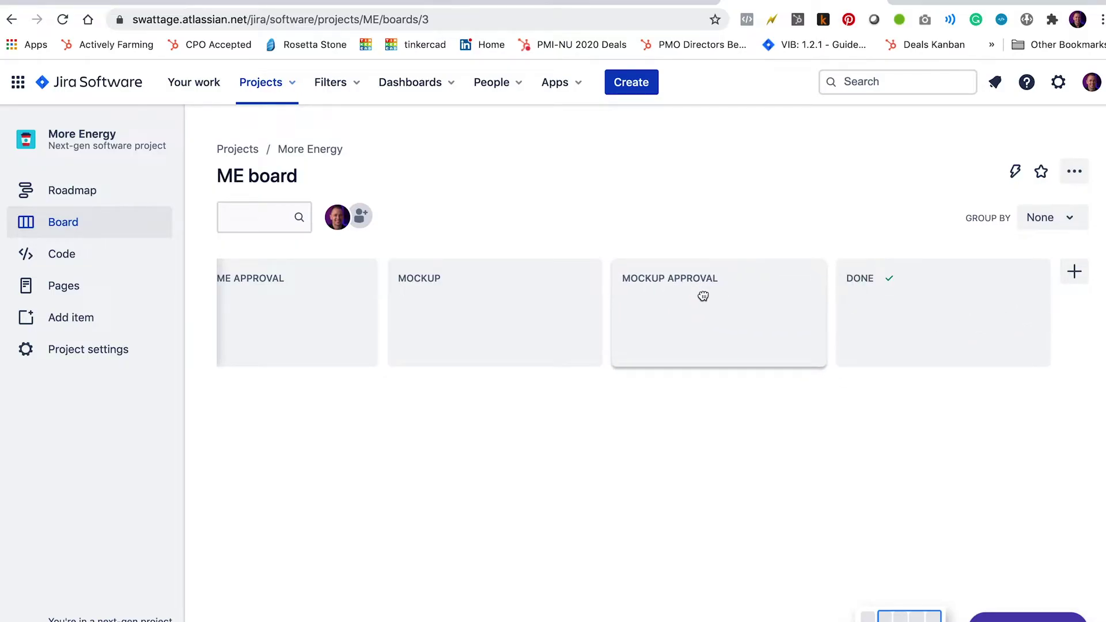
Step: Rename the DONE column to Ready for Development
{"action": "left_click", "coordinate": [857, 278]}
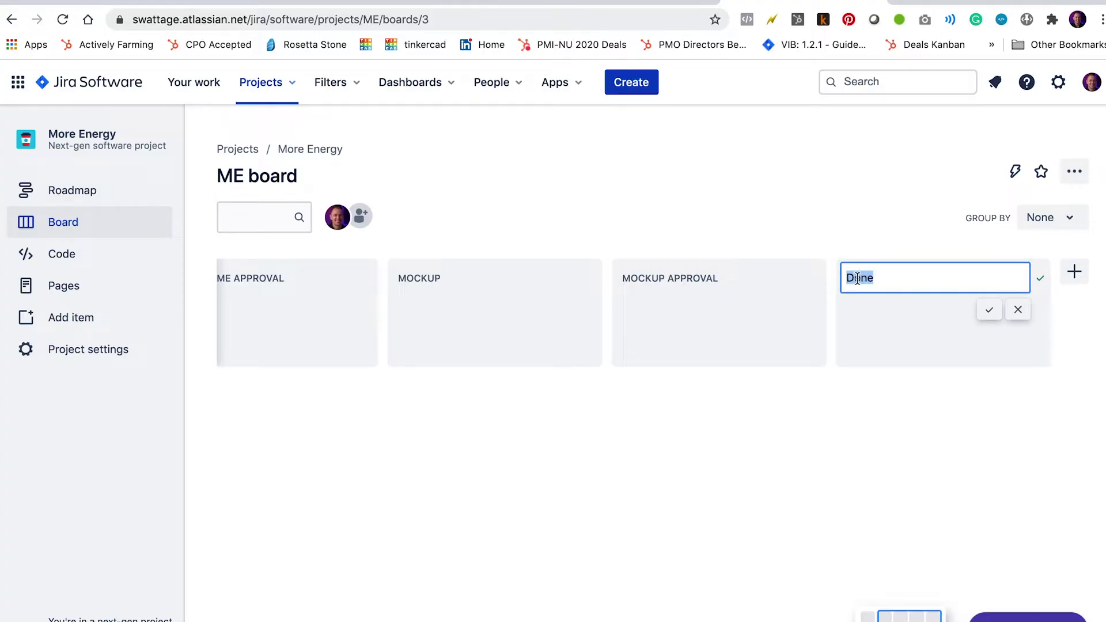
{"action": "type", "text": "Ready for Development"}
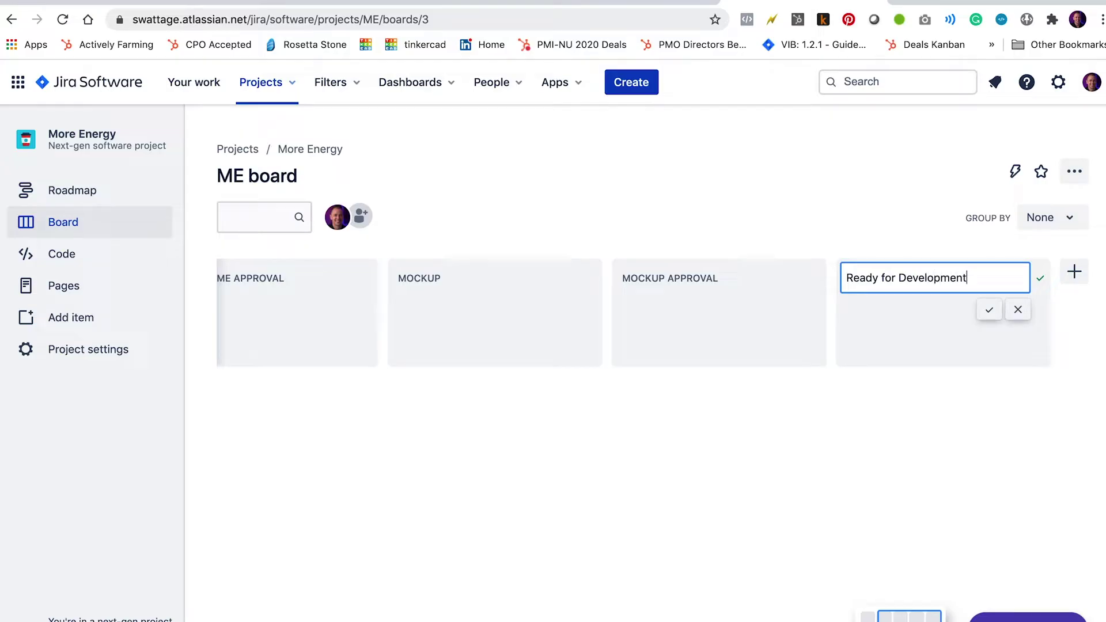
{"action": "key", "text": "Return"}
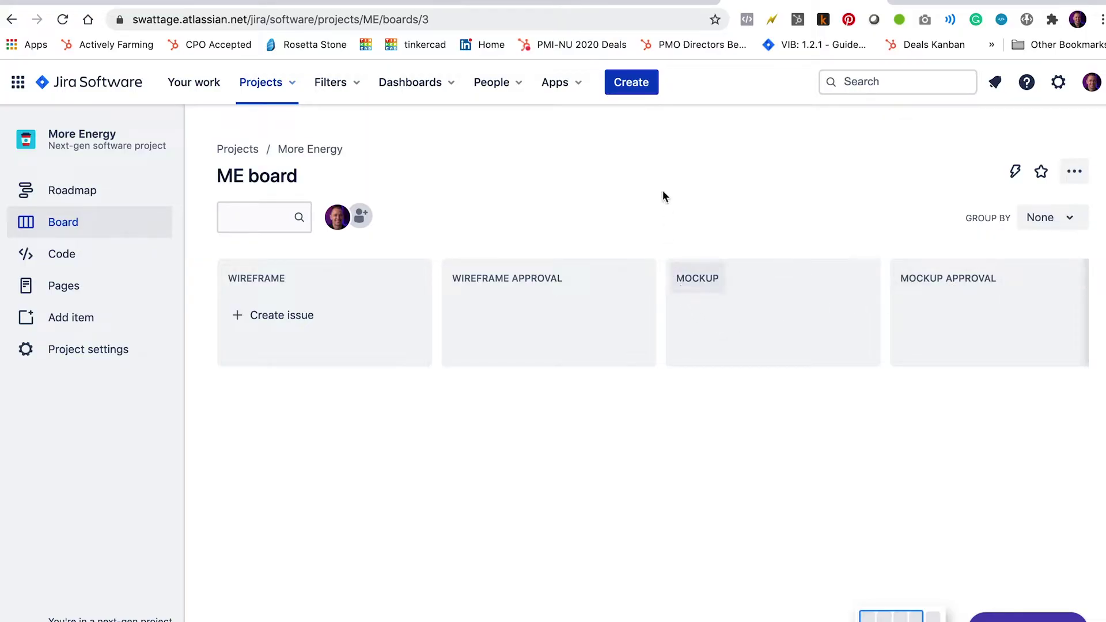
Step: Choose Import issues from the Create issue dialog, then bring up the user stories spreadsheet
{"action": "left_click", "coordinate": [635, 86]}
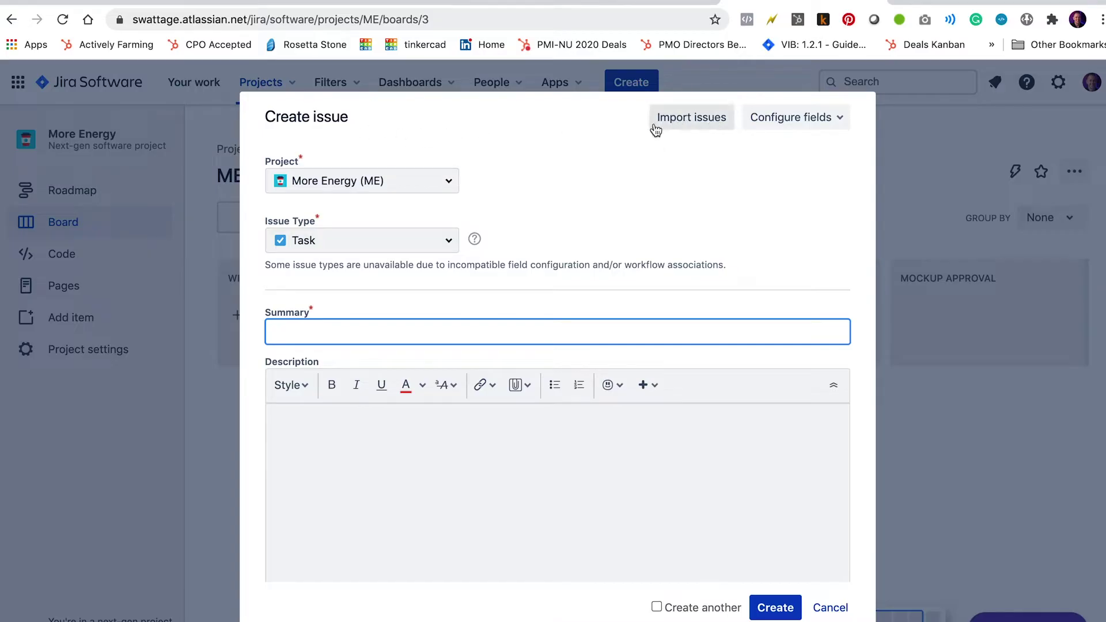
{"action": "left_click", "coordinate": [672, 123]}
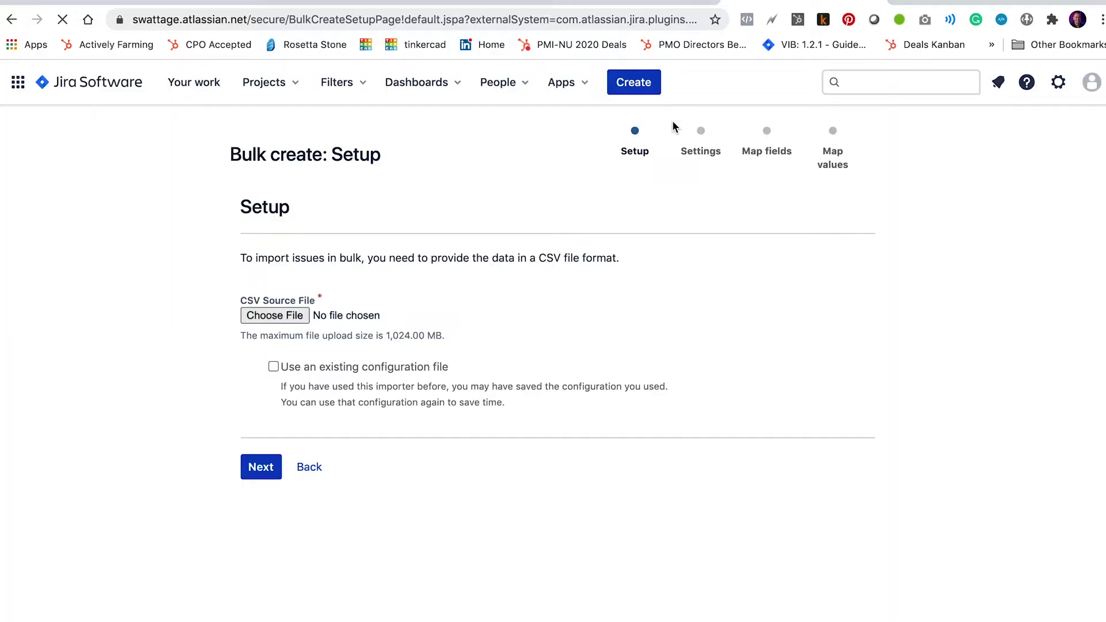
{"action": "left_click", "coordinate": [929, 1]}
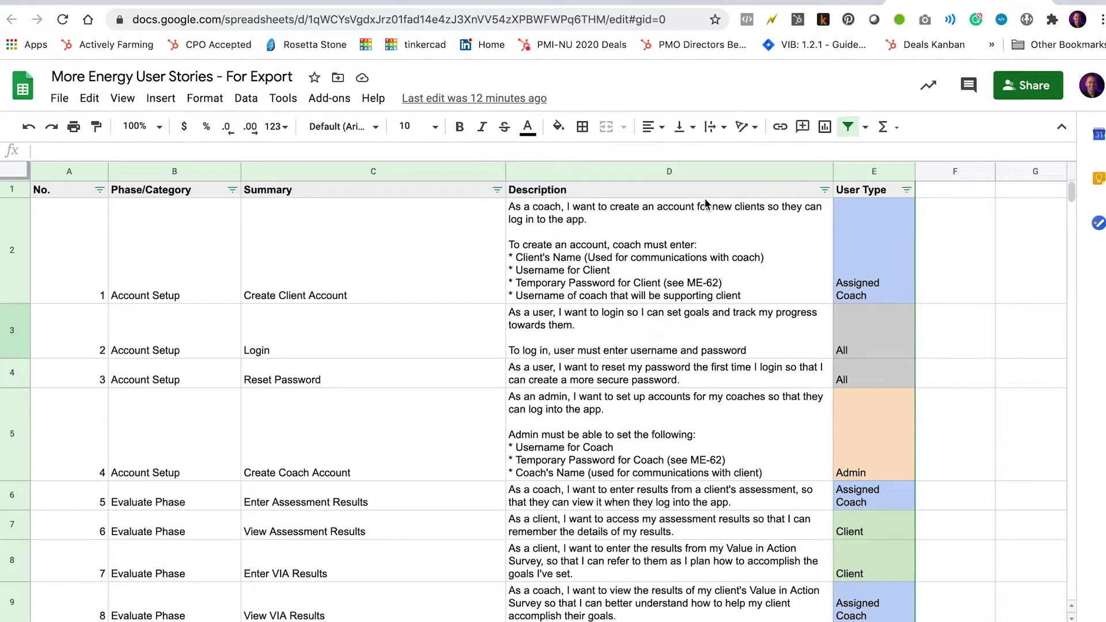
Step: Download the current sheet as a .csv file and return to Jira's Bulk create page
{"action": "left_click", "coordinate": [60, 100]}
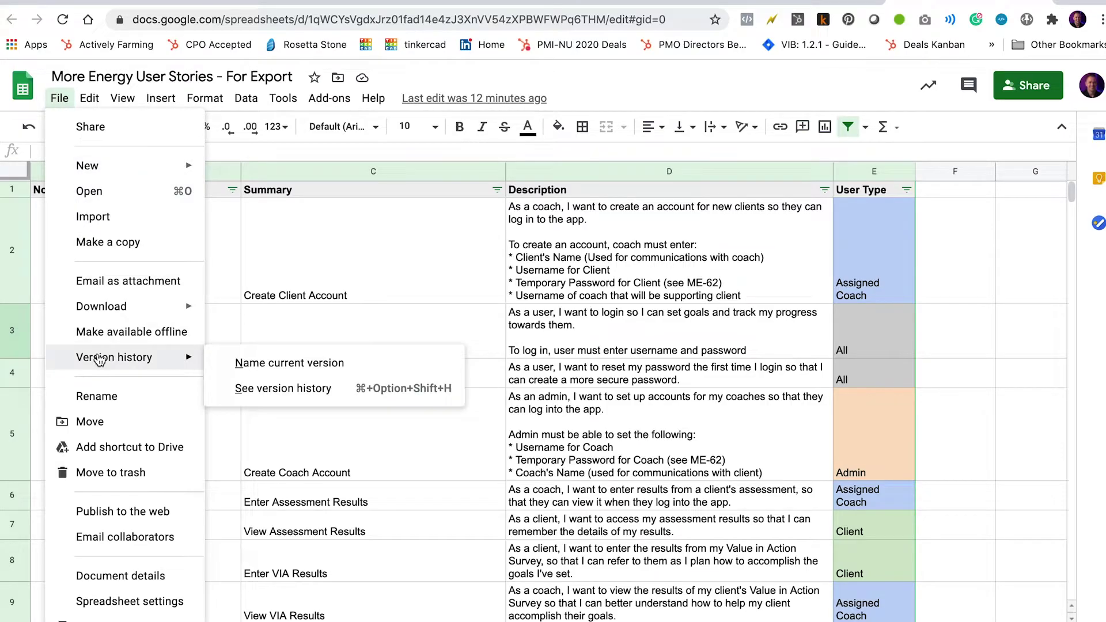
{"action": "mouse_move", "coordinate": [132, 309]}
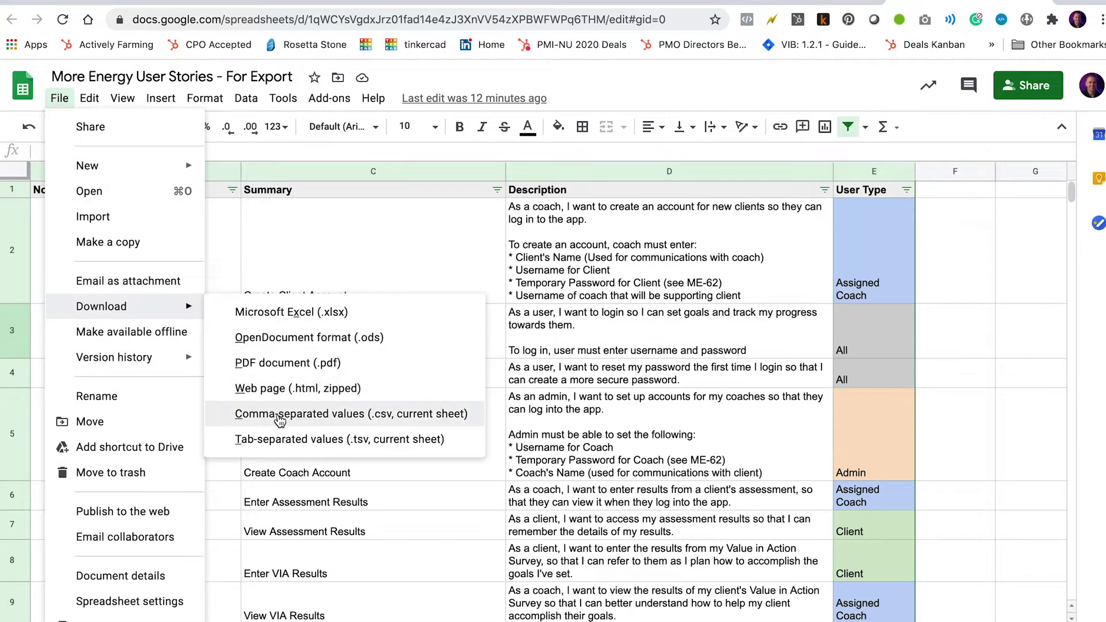
{"action": "left_click", "coordinate": [279, 418]}
{"action": "left_click", "coordinate": [806, 4]}
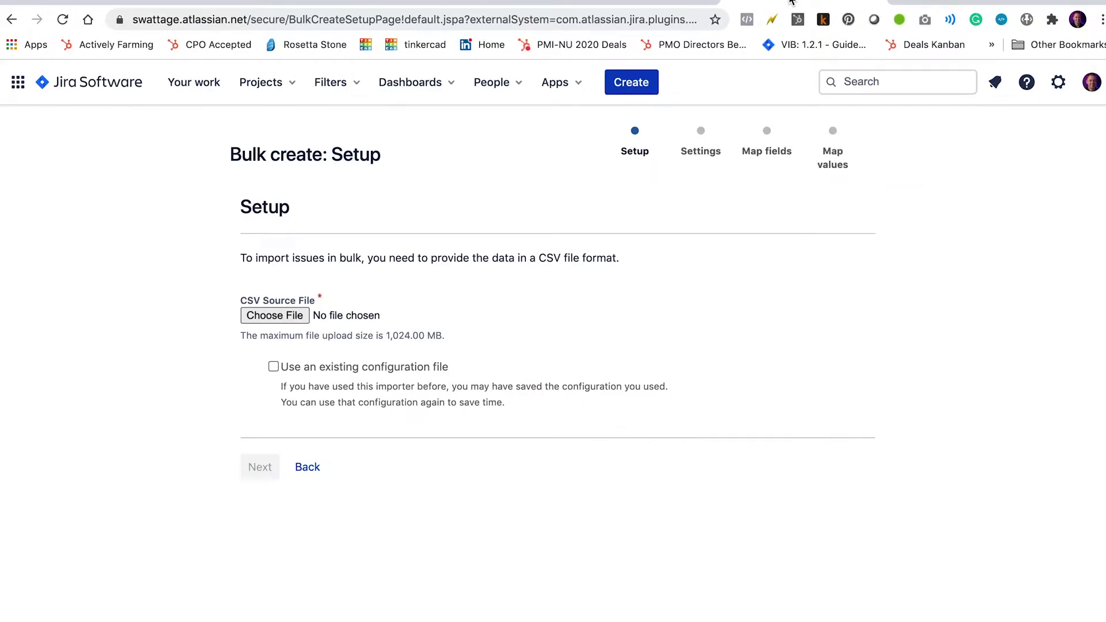
Step: Attach More Energy User Stories - For Export - Sheet1.csv from Downloads as the source file
{"action": "left_click", "coordinate": [288, 318]}
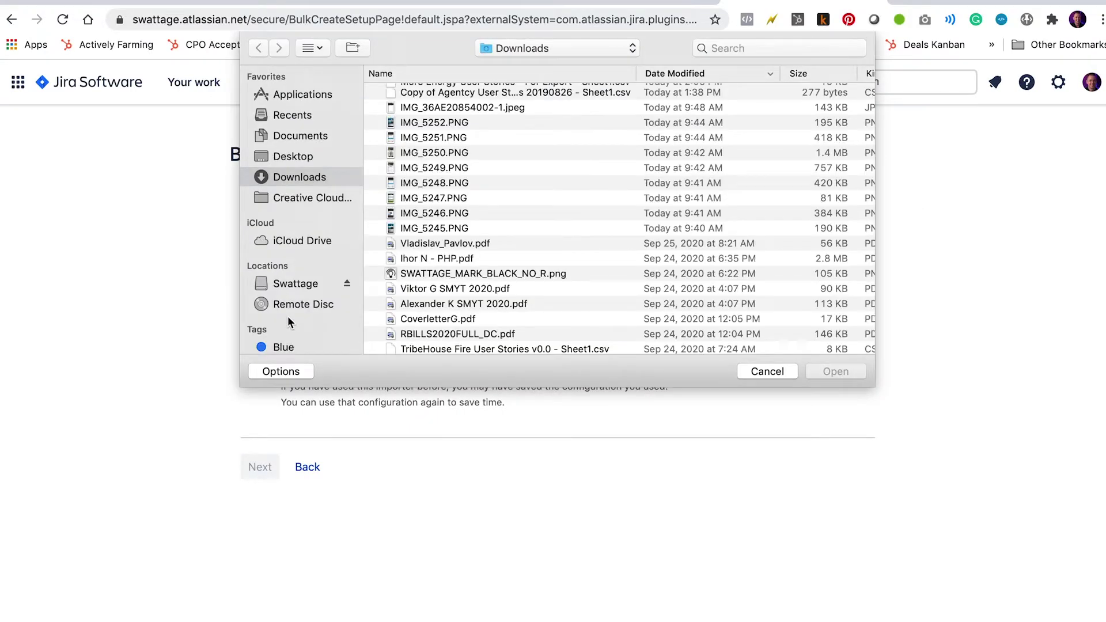
{"action": "left_click", "coordinate": [460, 93]}
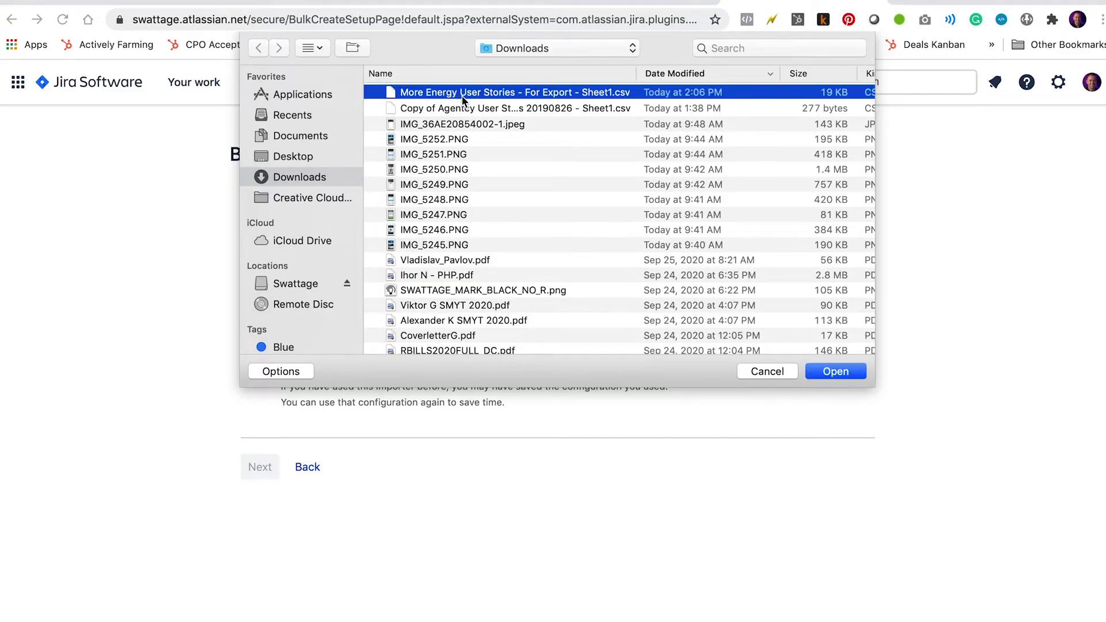
{"action": "left_click", "coordinate": [835, 371]}
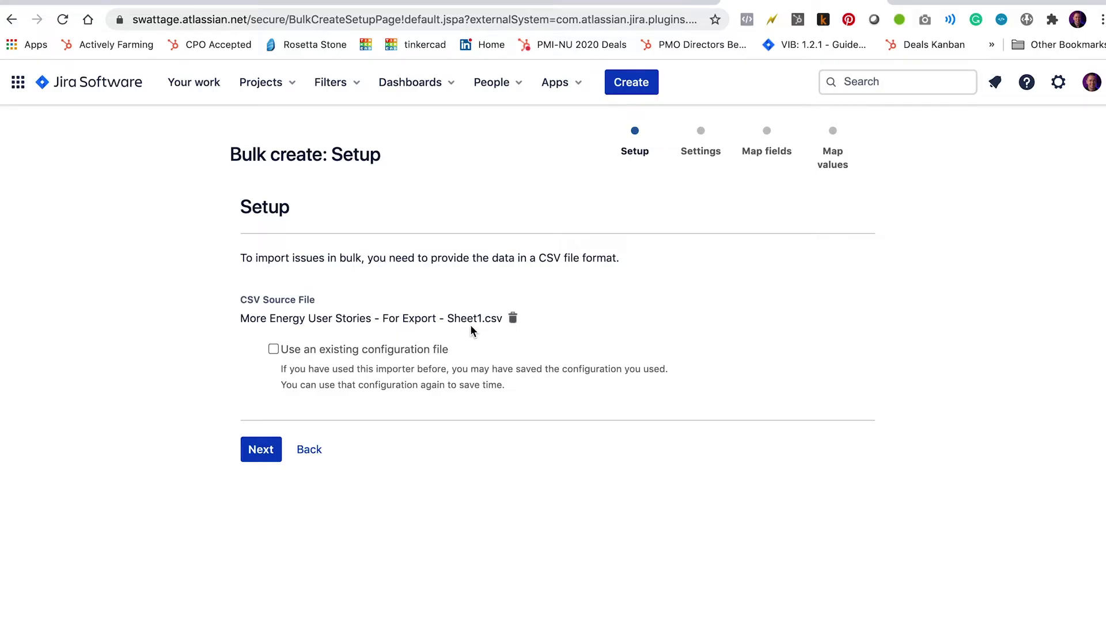
Step: Set More Energy as the target project for the import
{"action": "left_click", "coordinate": [259, 456]}
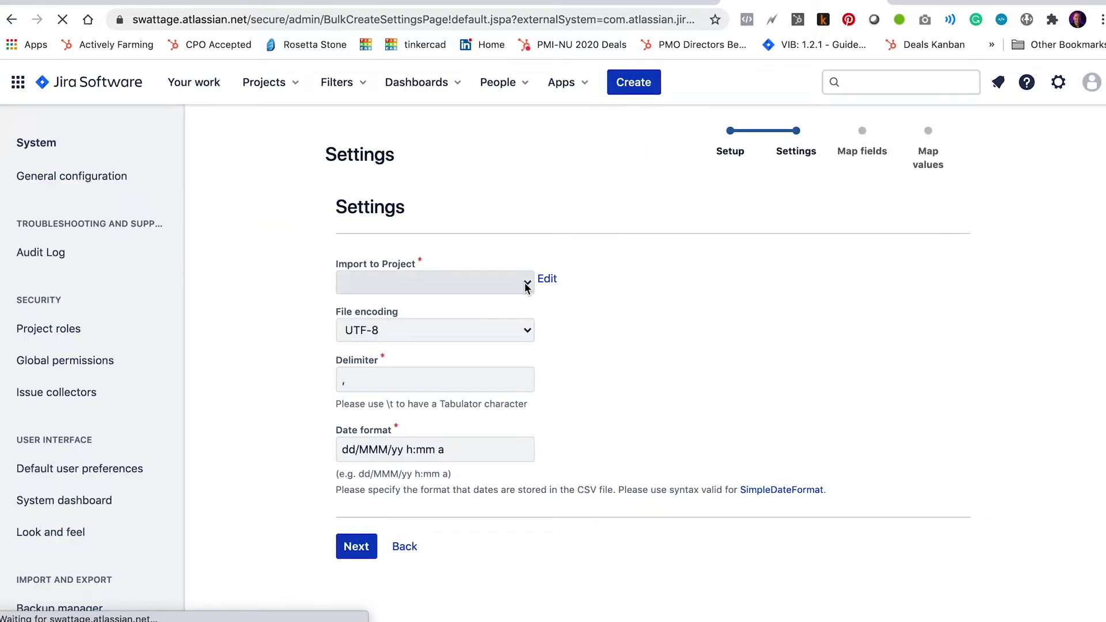
{"action": "left_click", "coordinate": [525, 287]}
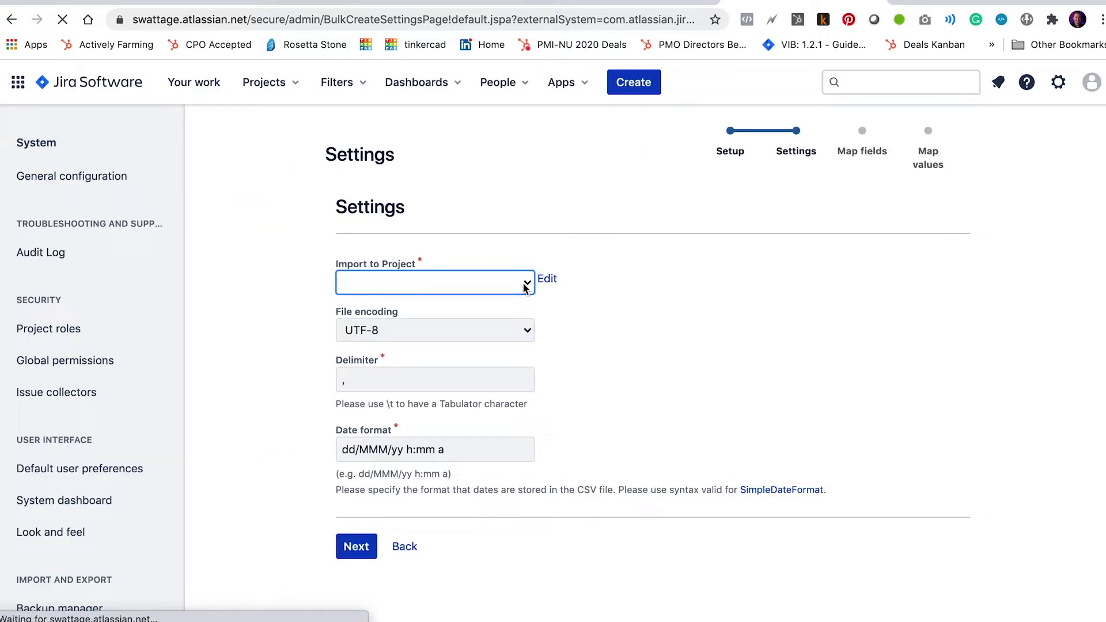
{"action": "left_click", "coordinate": [374, 356]}
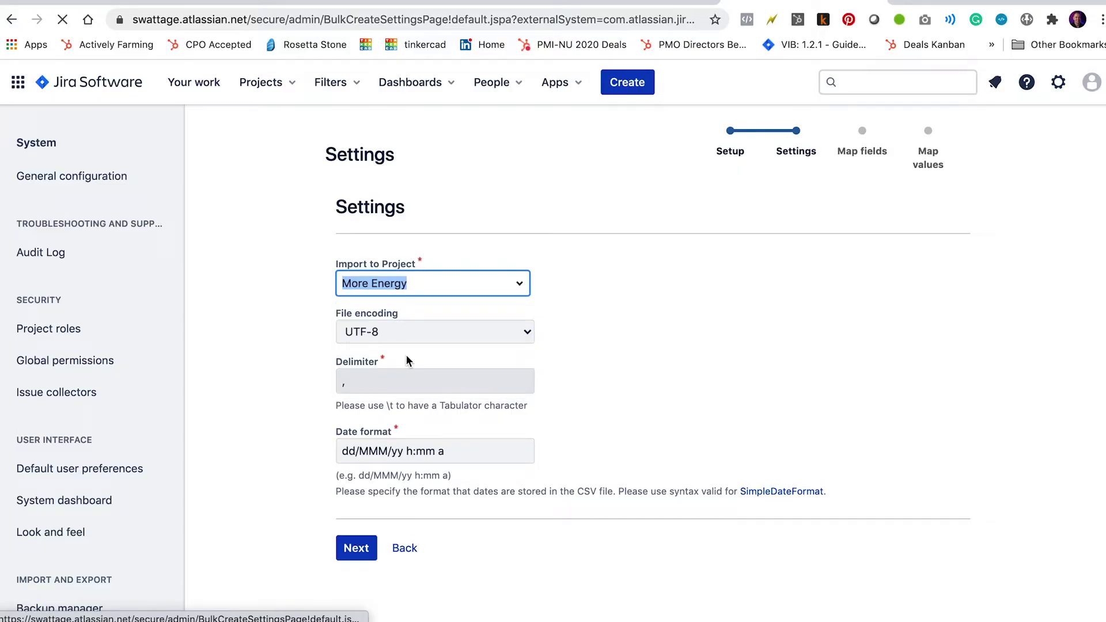
{"action": "left_click", "coordinate": [361, 544]}
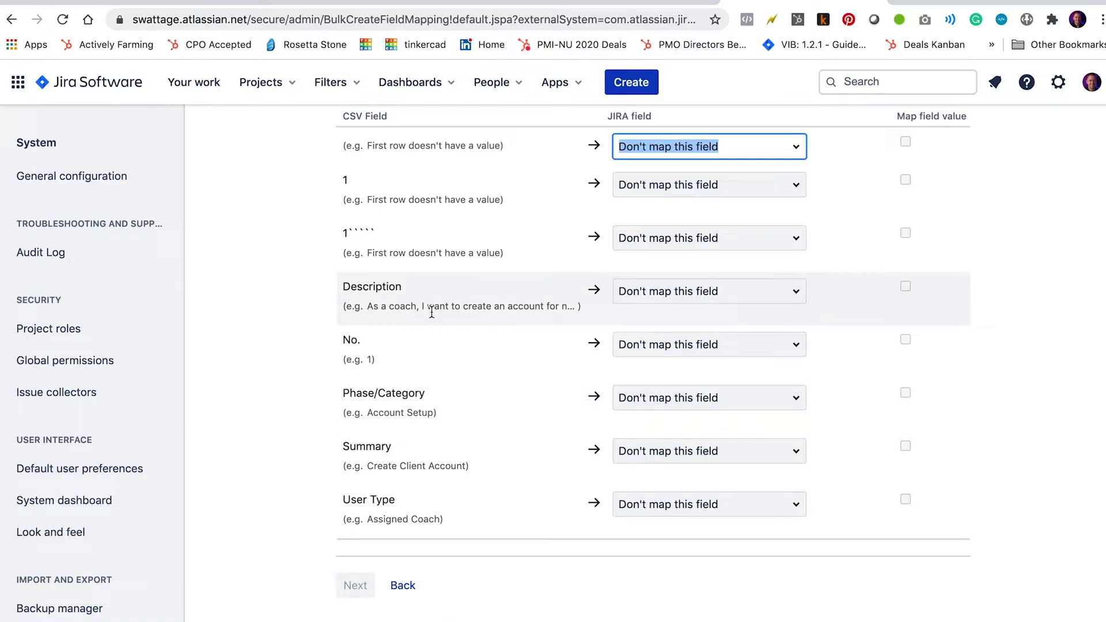
Step: Map the Summary and Description CSV columns to Jira's Summary and Description fields
{"action": "left_click", "coordinate": [699, 451]}
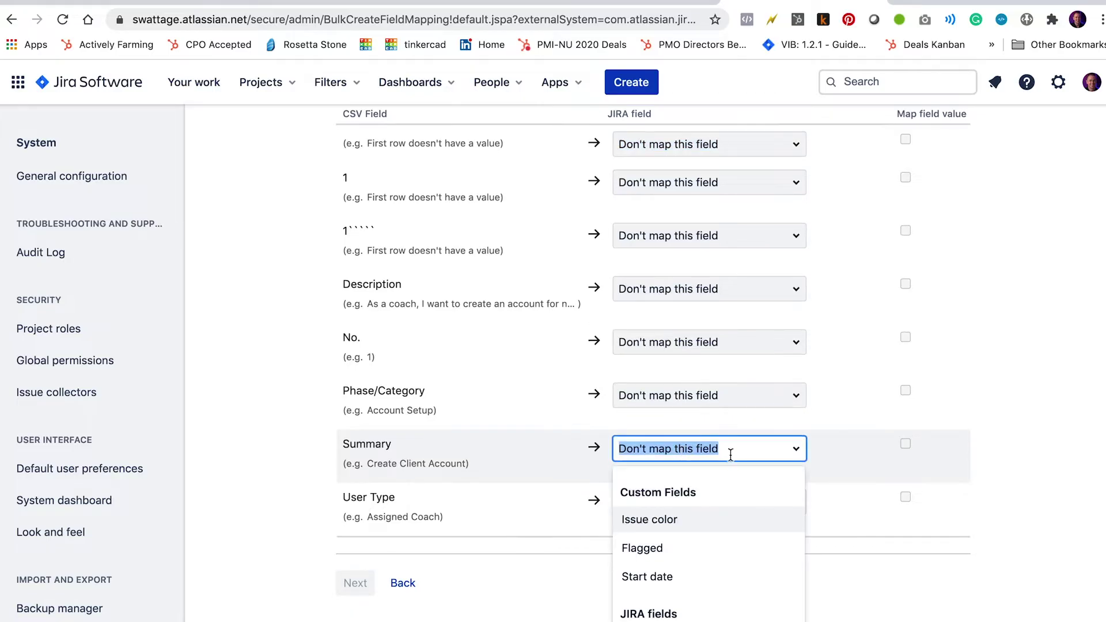
{"action": "scroll", "coordinate": [696, 573], "scroll_direction": "down", "scroll_amount": 3}
{"action": "left_click", "coordinate": [649, 523]}
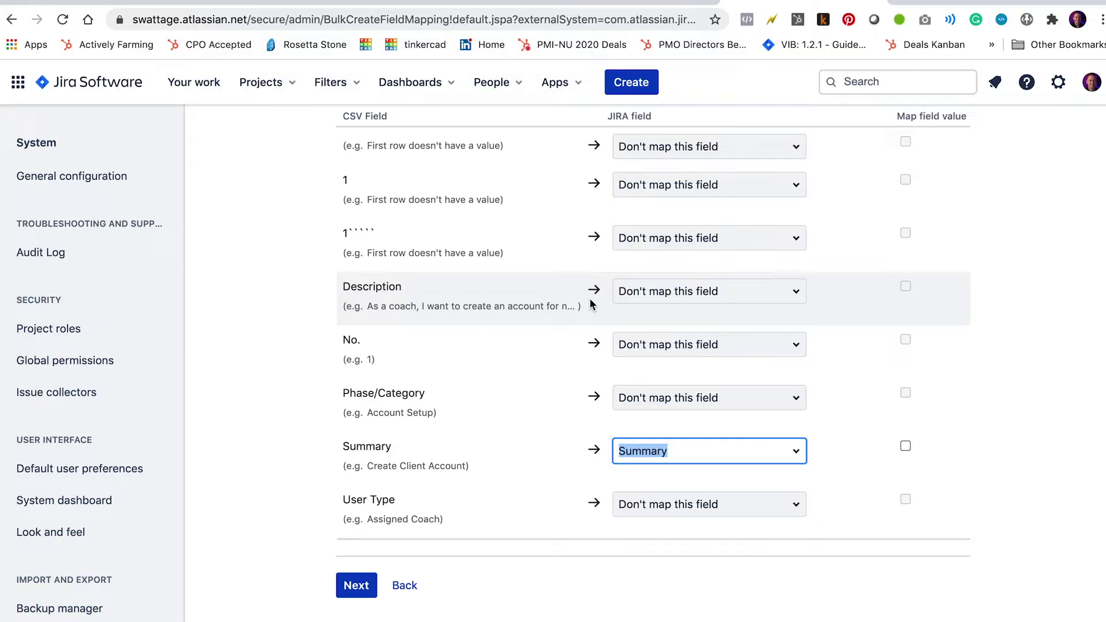
{"action": "left_click", "coordinate": [660, 292]}
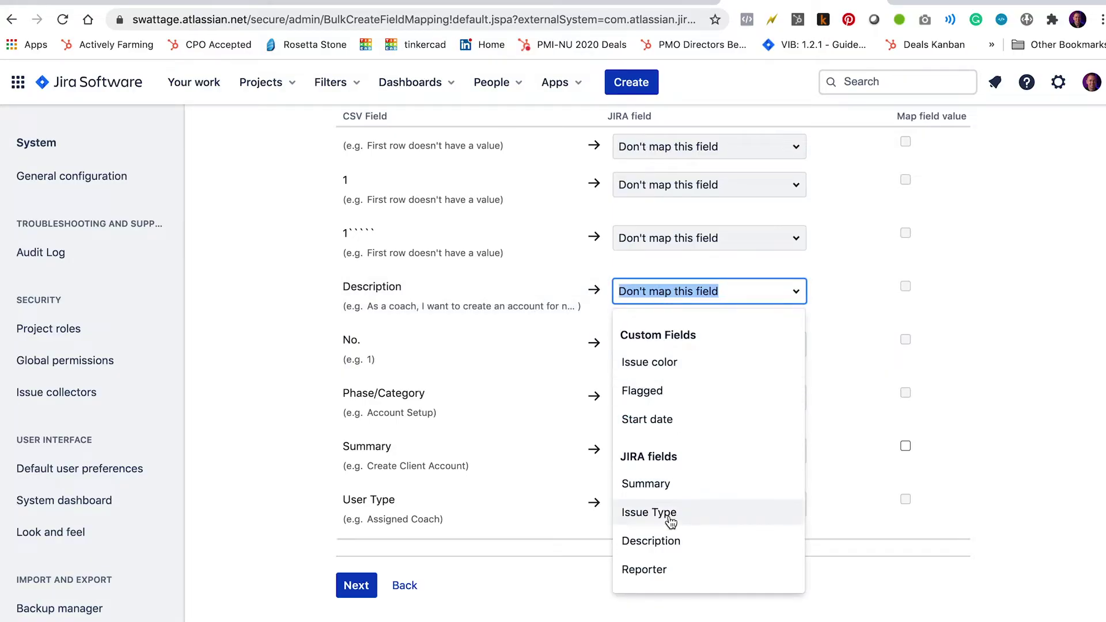
{"action": "left_click", "coordinate": [657, 541]}
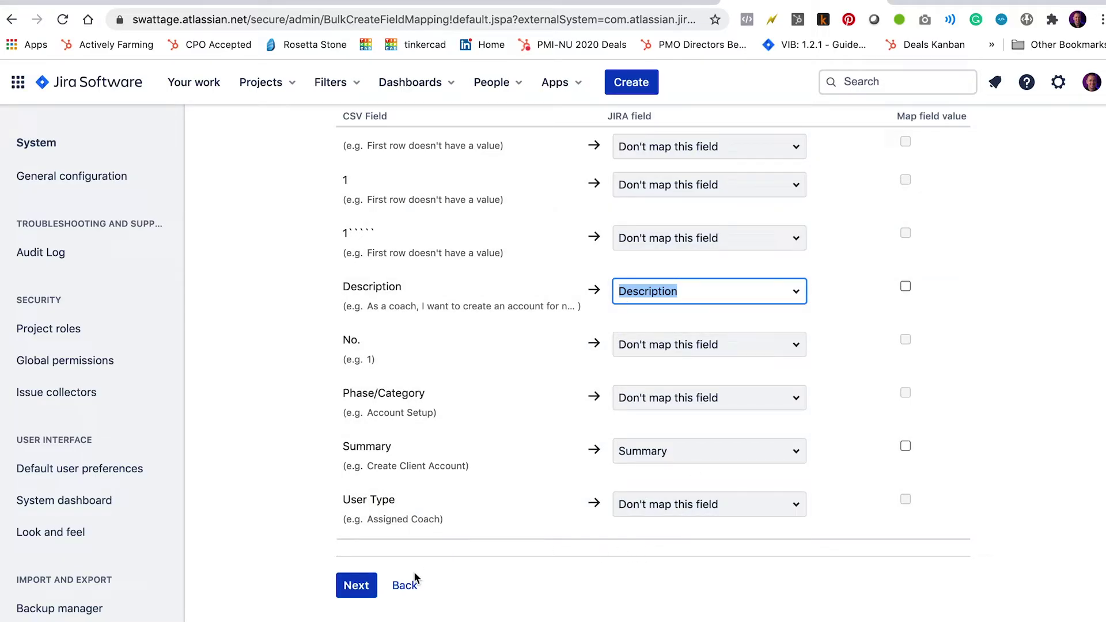
{"action": "left_click", "coordinate": [357, 585]}
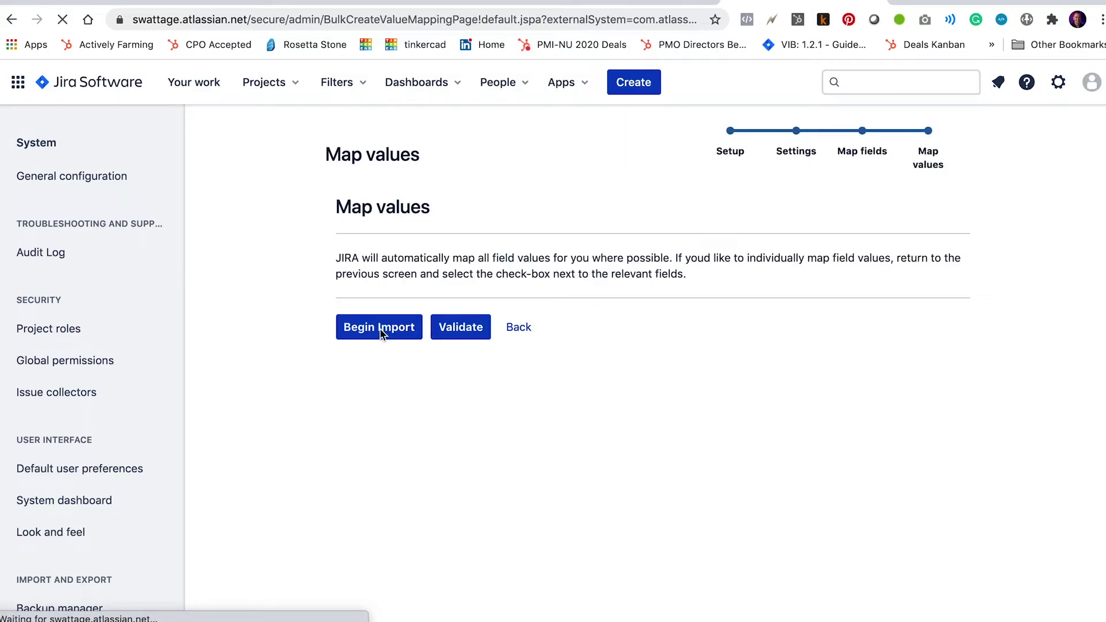
Step: Begin the import of the 61 stories and check the created issues
{"action": "left_click", "coordinate": [378, 328]}
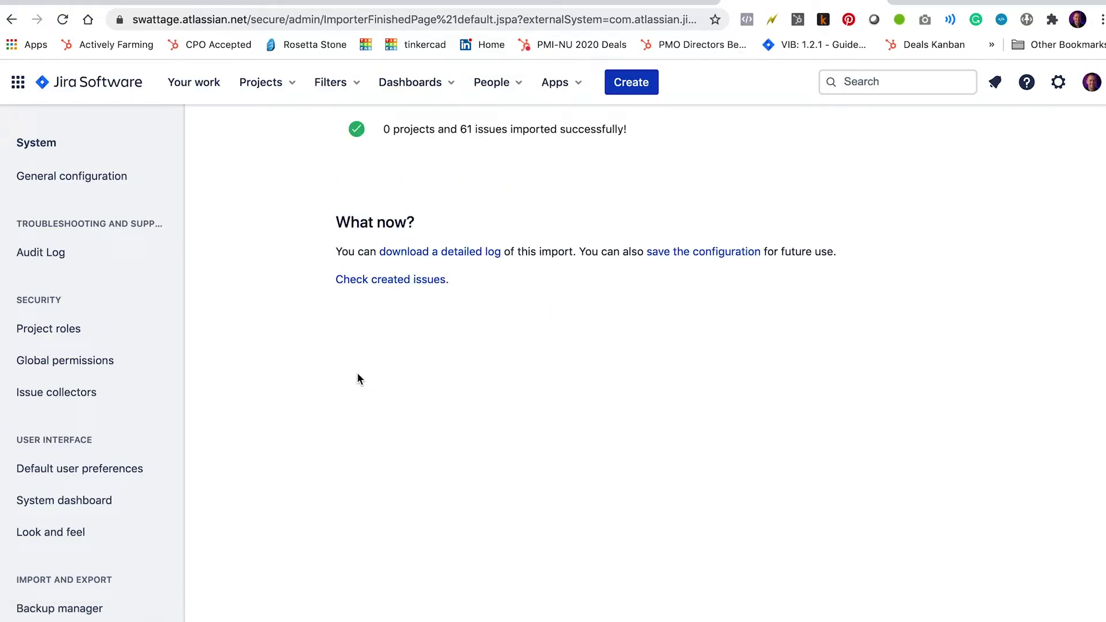
{"action": "left_click", "coordinate": [383, 284]}
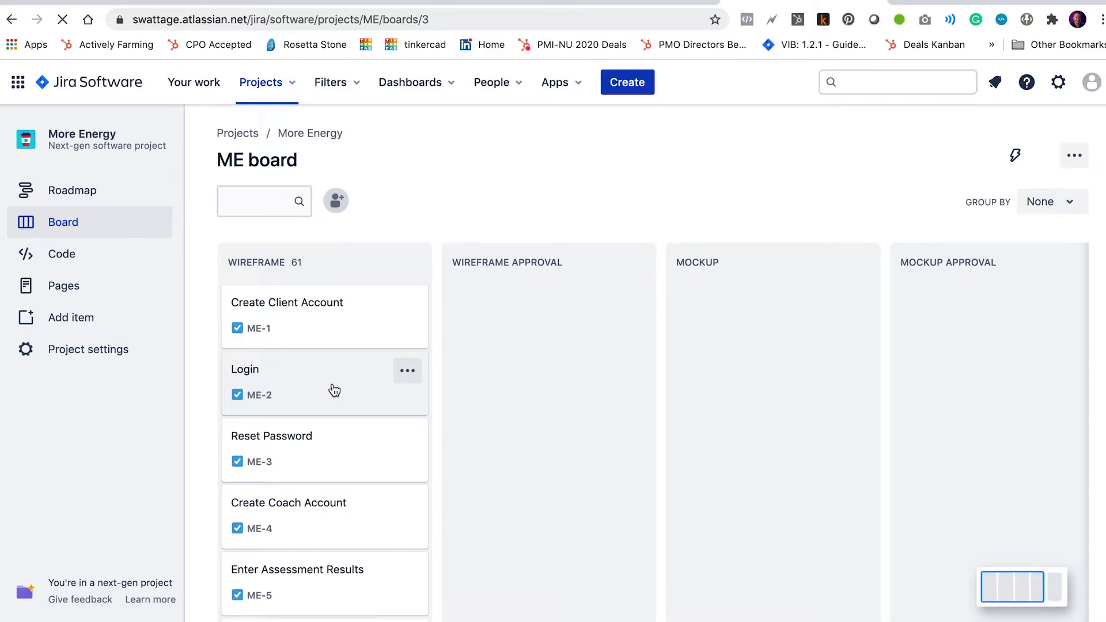
Step: Start a team named More Energy from People and open its team page
{"action": "left_click", "coordinate": [512, 82]}
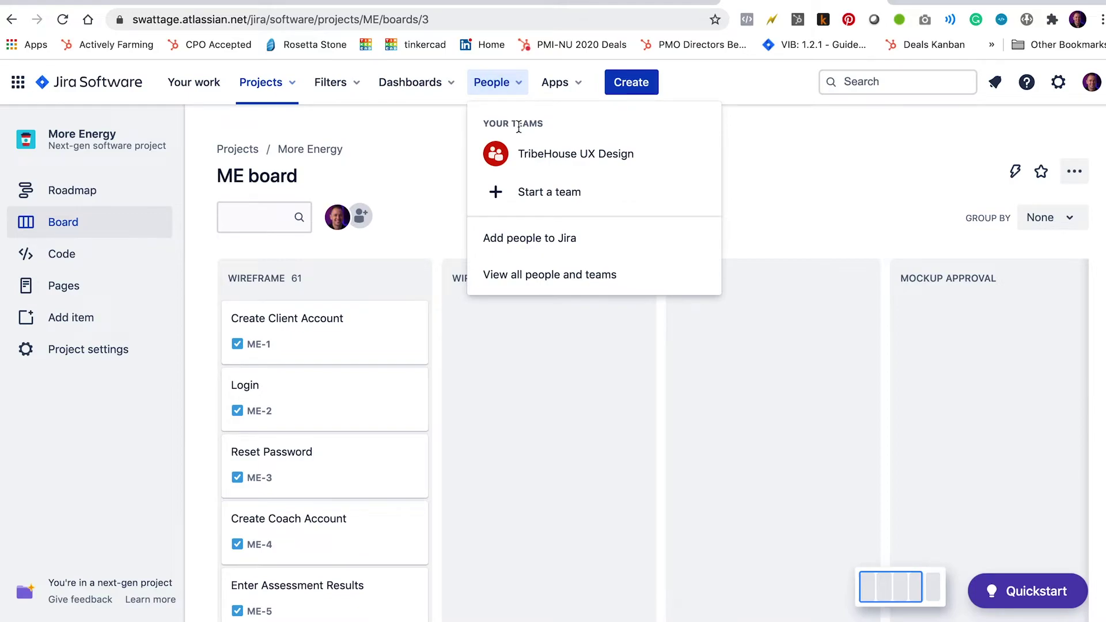
{"action": "left_click", "coordinate": [547, 196]}
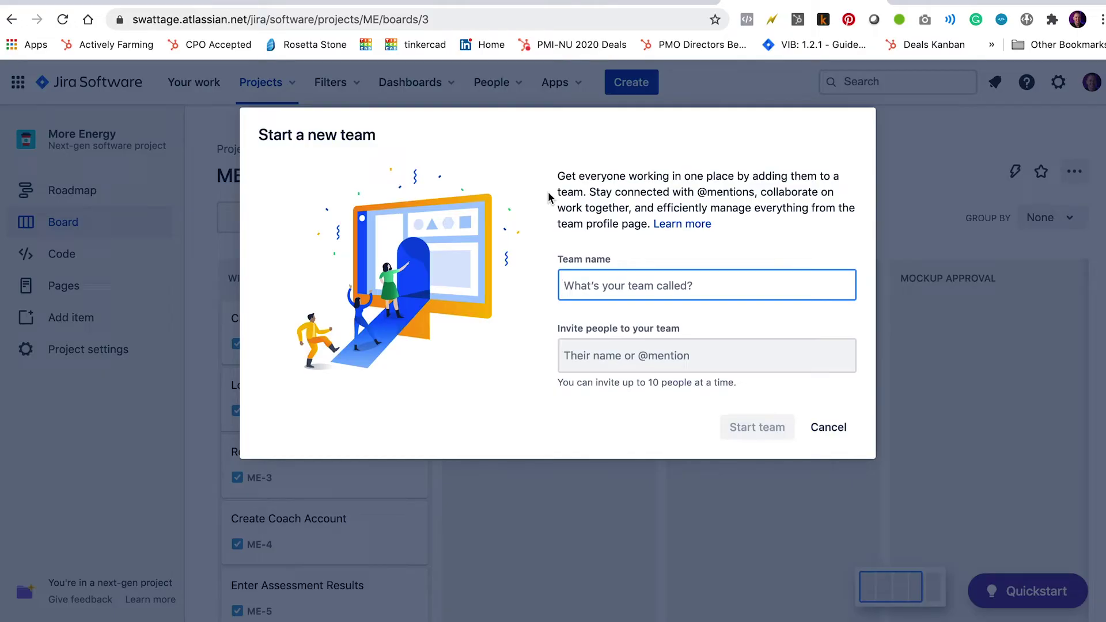
{"action": "type", "text": "More Energy"}
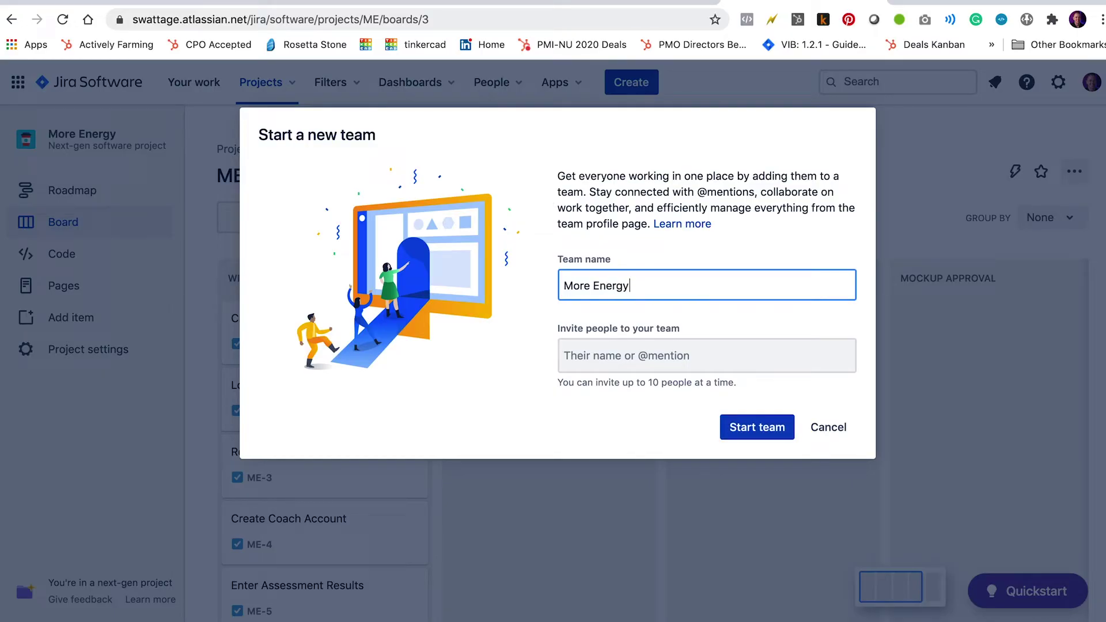
{"action": "left_click", "coordinate": [732, 425]}
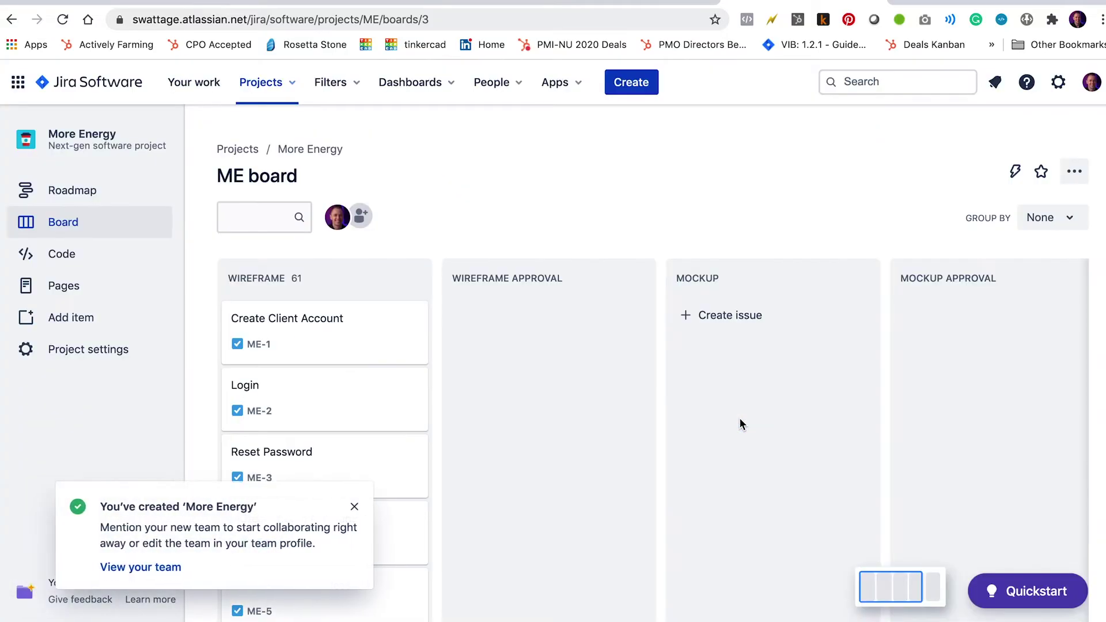
{"action": "left_click", "coordinate": [144, 568]}
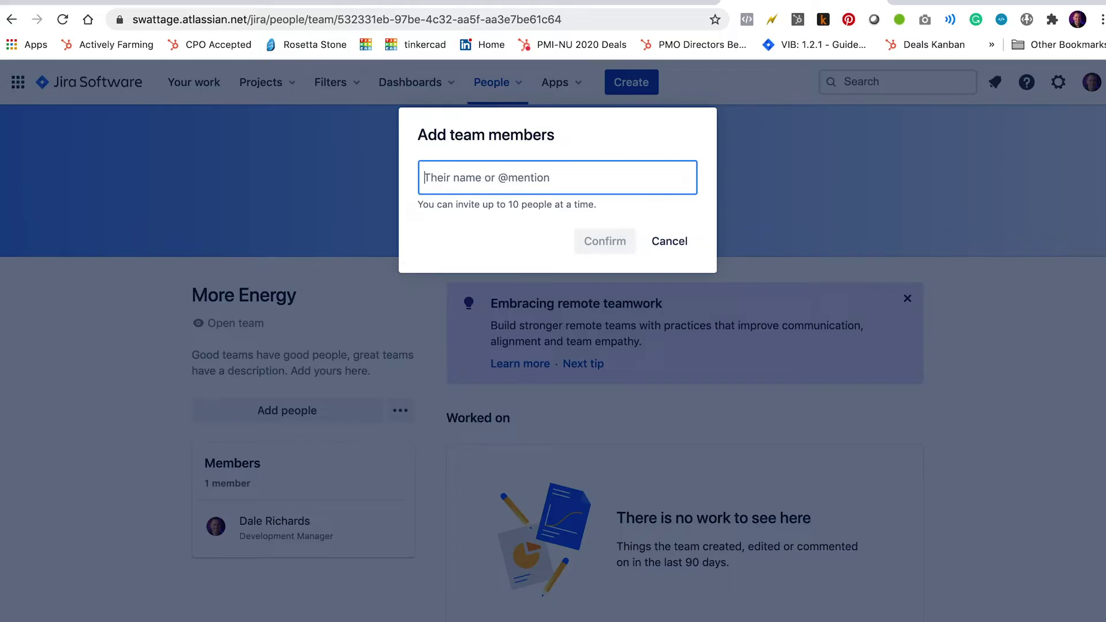
Step: Search for a member by name, find no match, and close the add-members box
{"action": "type", "text": "Dmitry"}
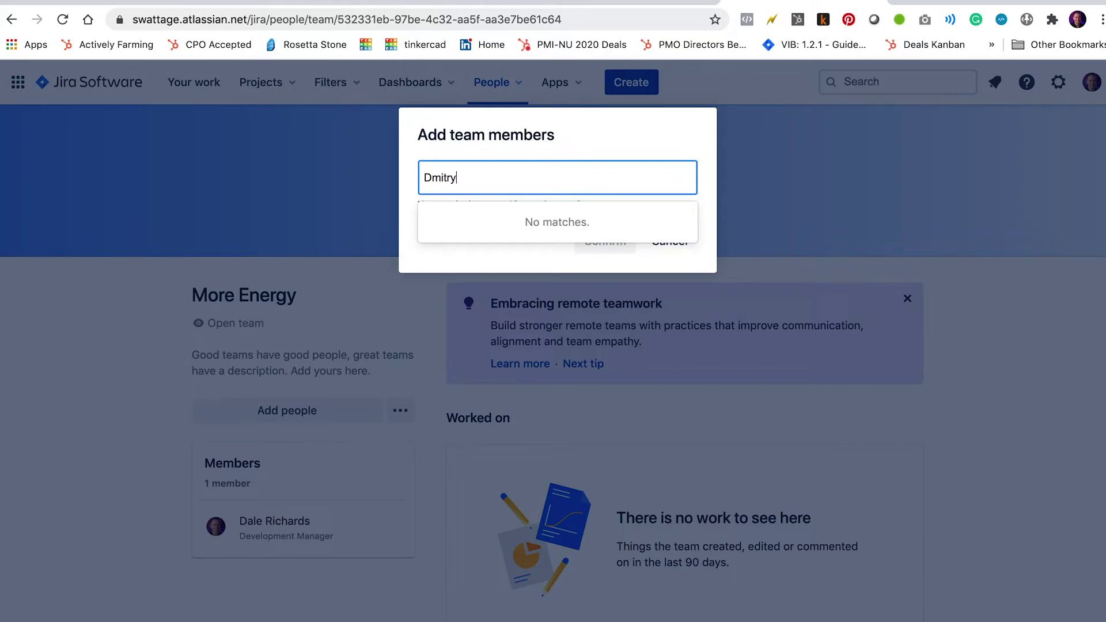
{"action": "left_click", "coordinate": [637, 148]}
{"action": "left_click", "coordinate": [668, 242]}
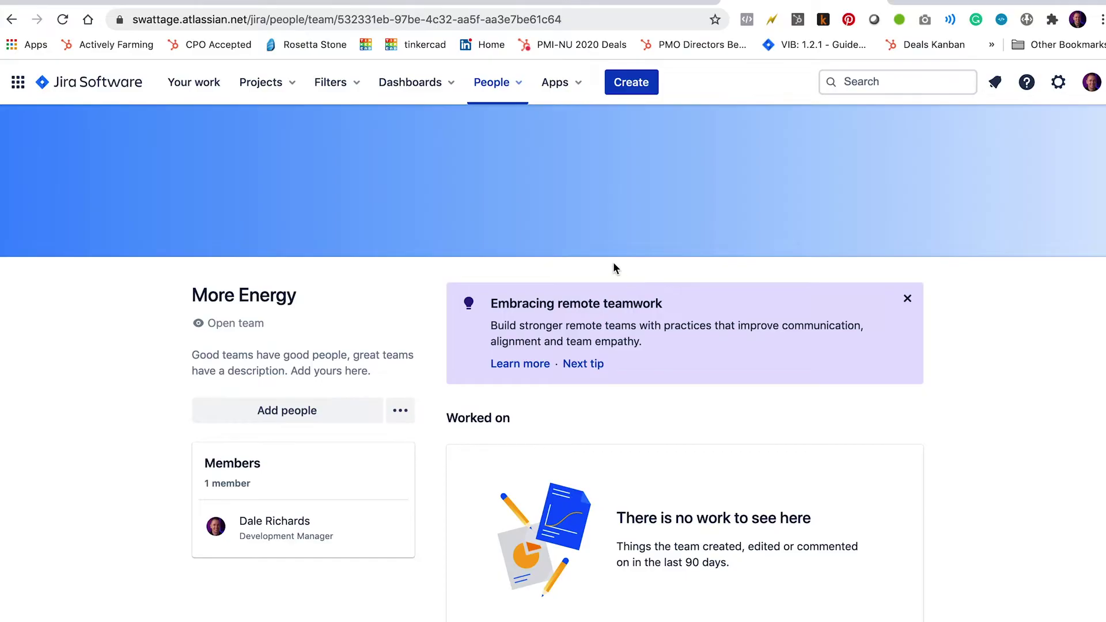
Step: Invite two people to Jira by e-mail through People > Add people
{"action": "left_click", "coordinate": [512, 83]}
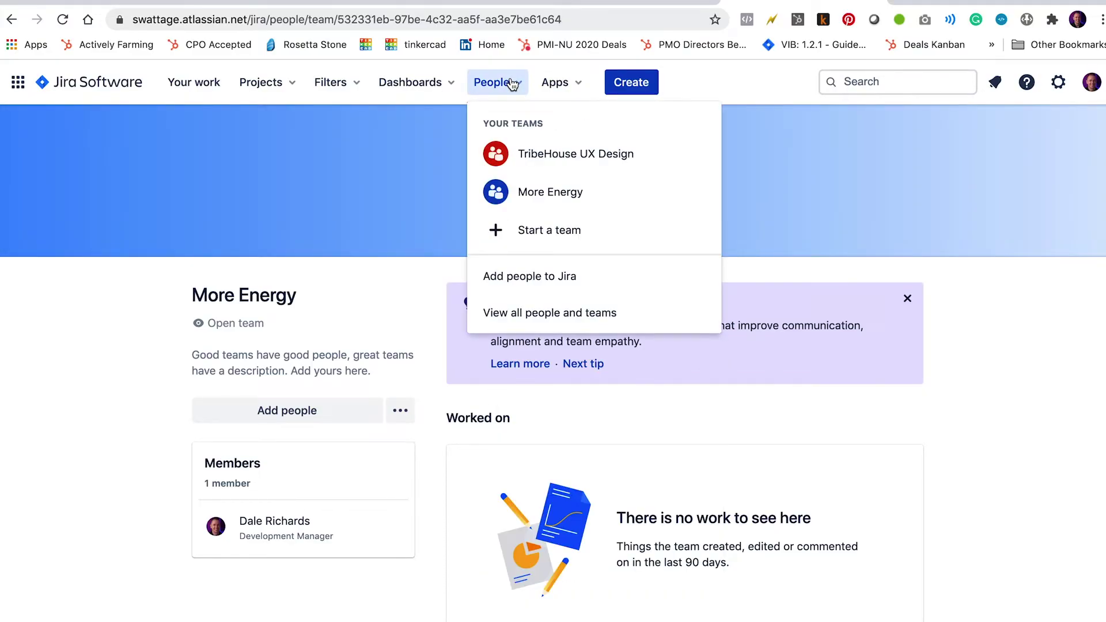
{"action": "left_click", "coordinate": [541, 279]}
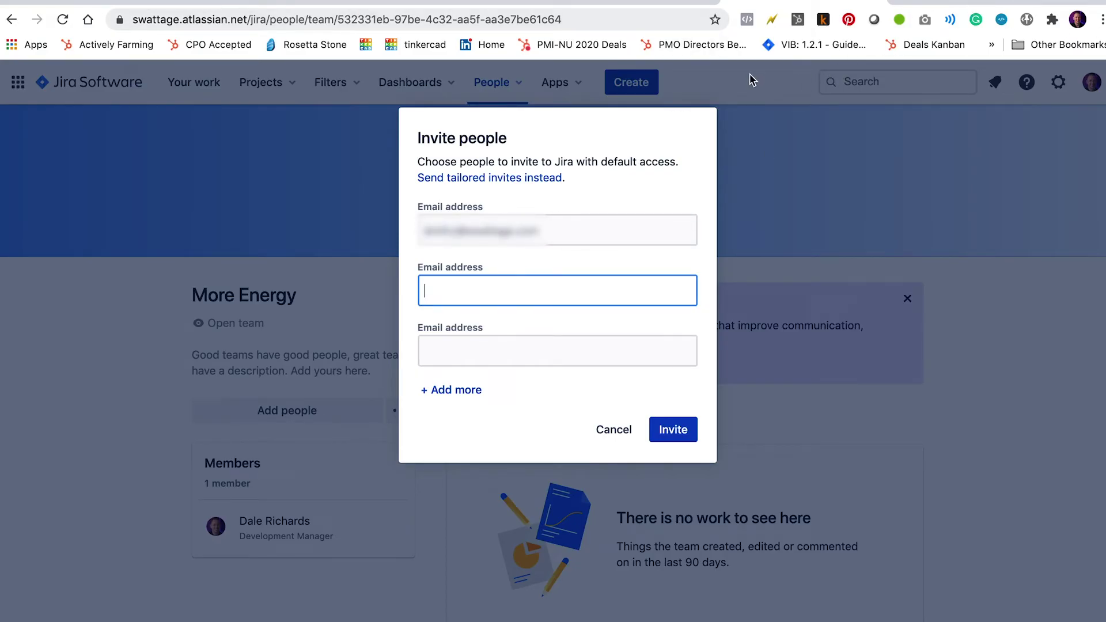
{"action": "key", "text": "super+v"}
{"action": "left_click", "coordinate": [674, 432]}
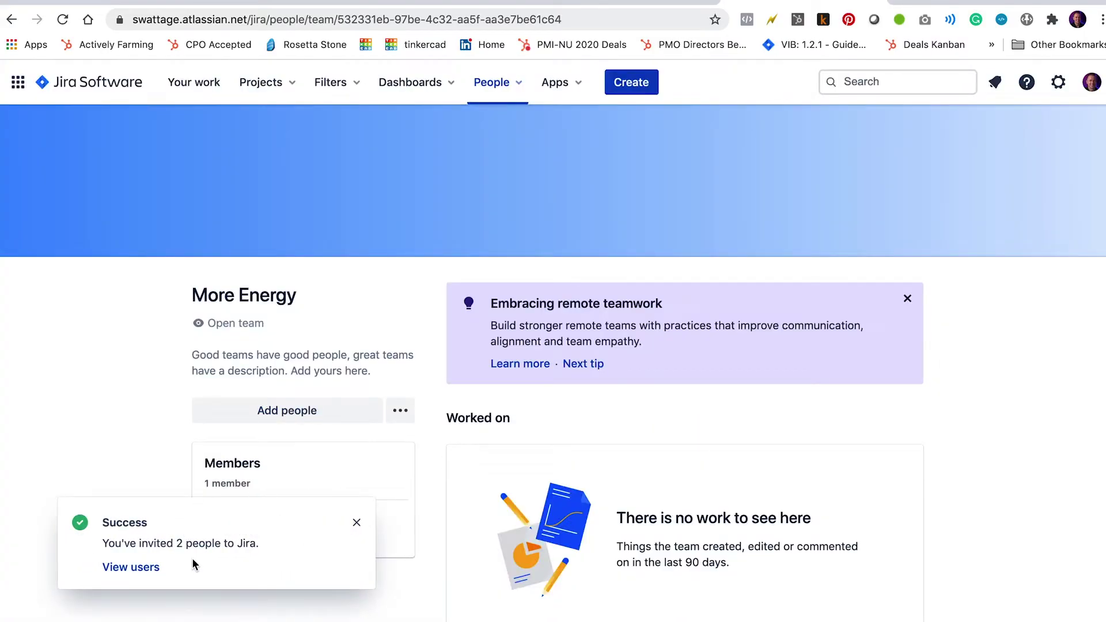
Step: Search for two colleagues and add both as members of the More Energy team
{"action": "mouse_move", "coordinate": [608, 150]}
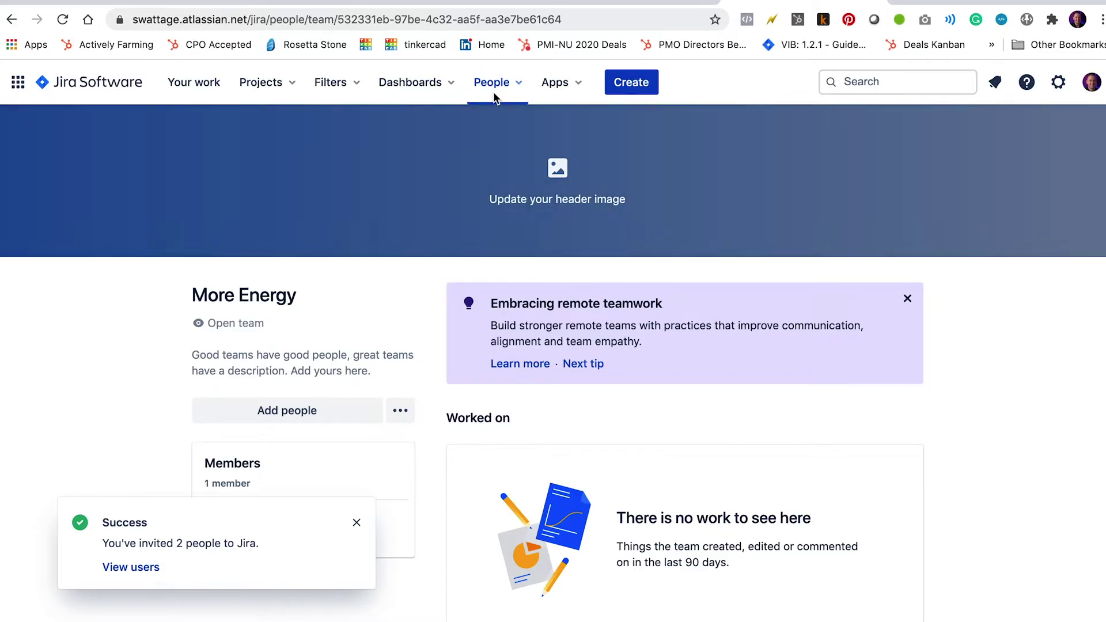
{"action": "left_click", "coordinate": [505, 91]}
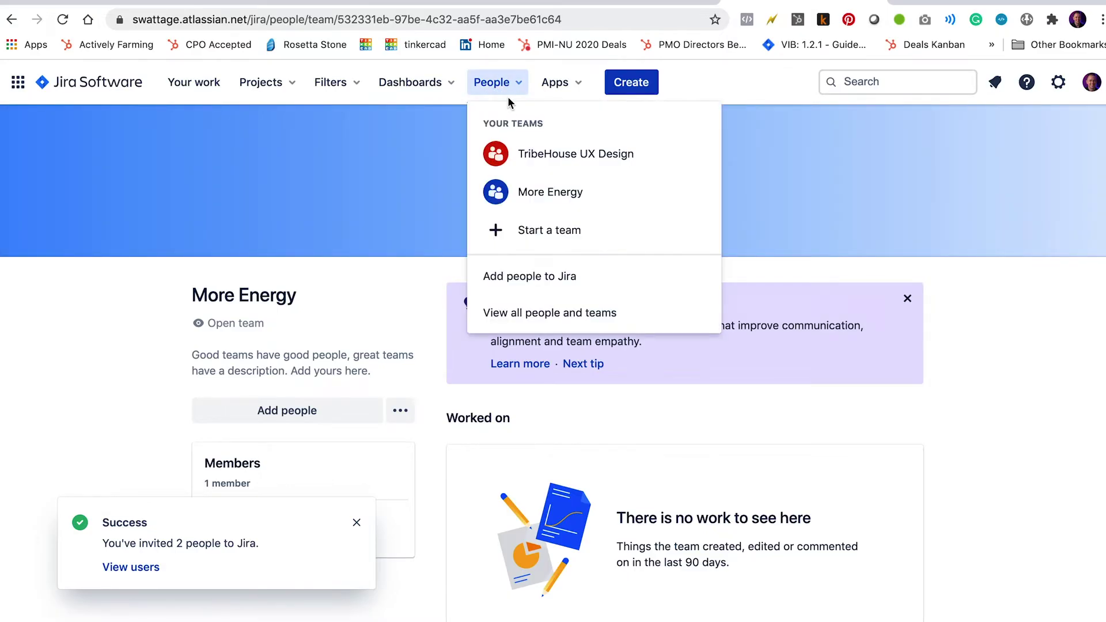
{"action": "left_click", "coordinate": [556, 201]}
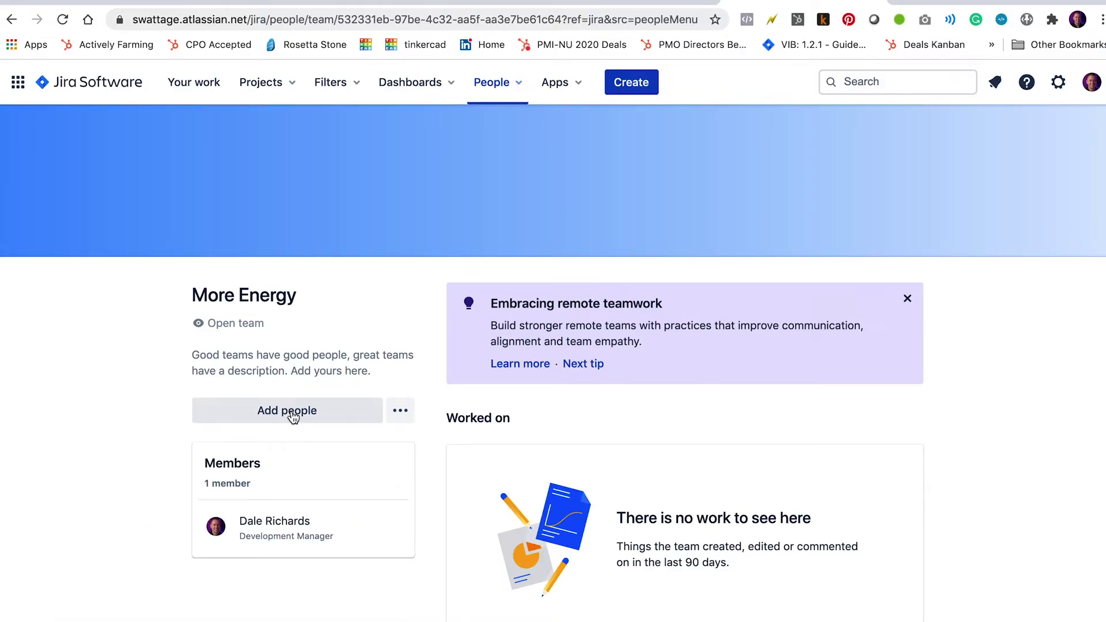
{"action": "left_click", "coordinate": [292, 412]}
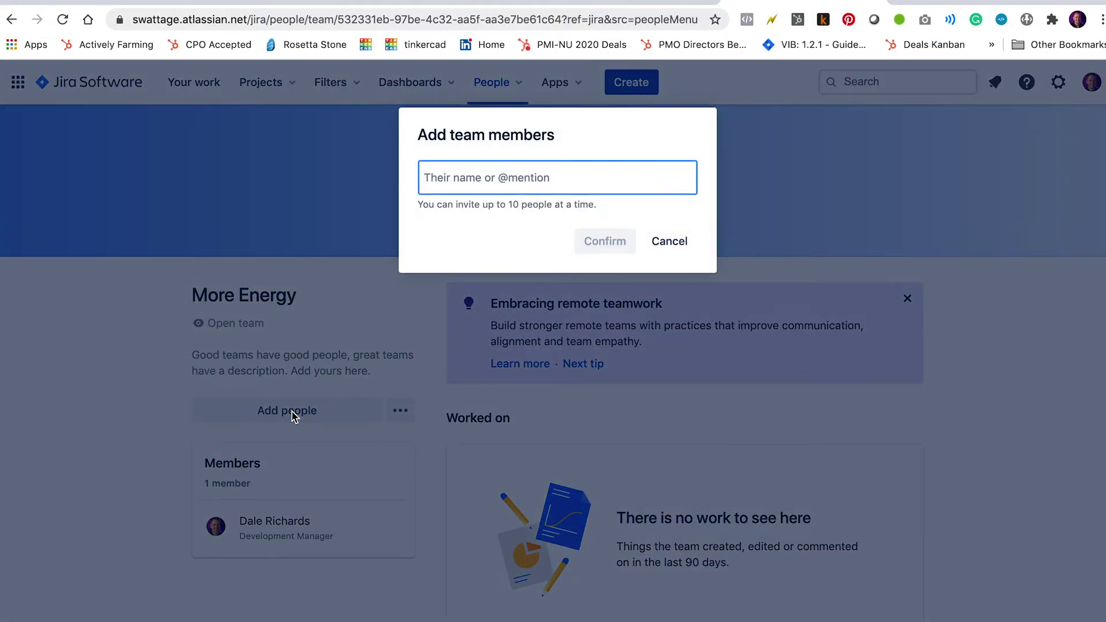
{"action": "type", "text": "dmit"}
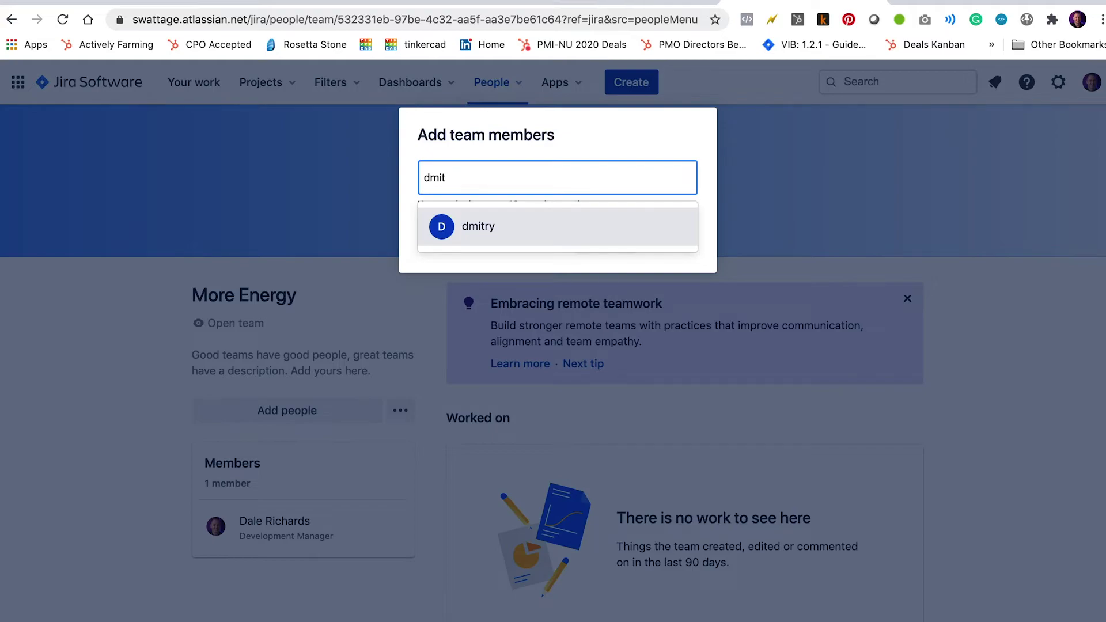
{"action": "left_click", "coordinate": [507, 230]}
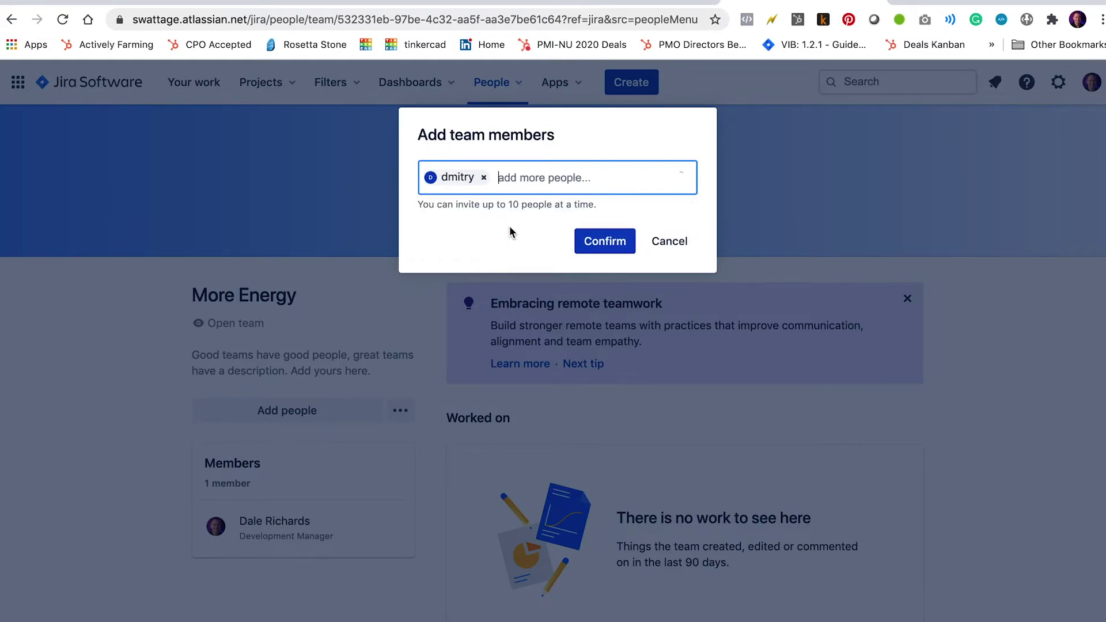
{"action": "type", "text": "miche"}
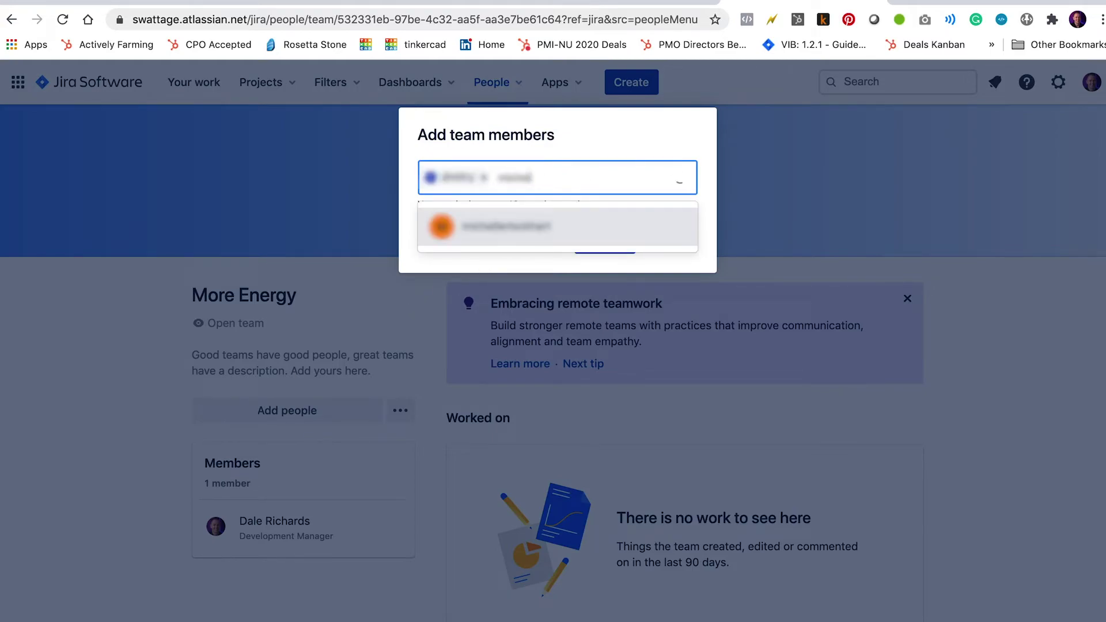
{"action": "left_click", "coordinate": [466, 230]}
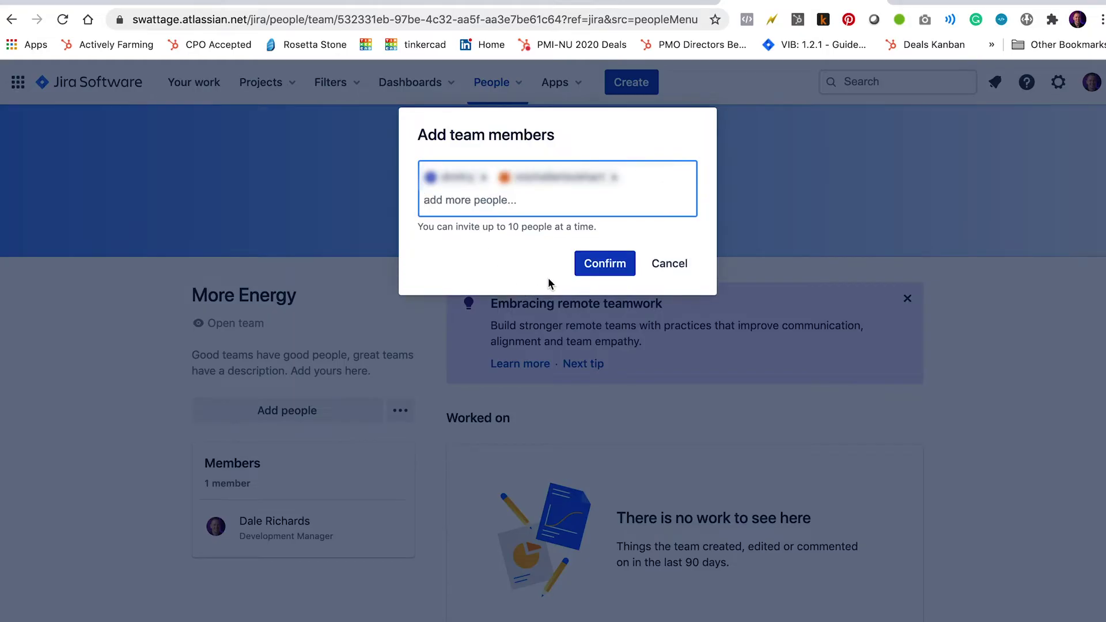
{"action": "left_click", "coordinate": [596, 265]}
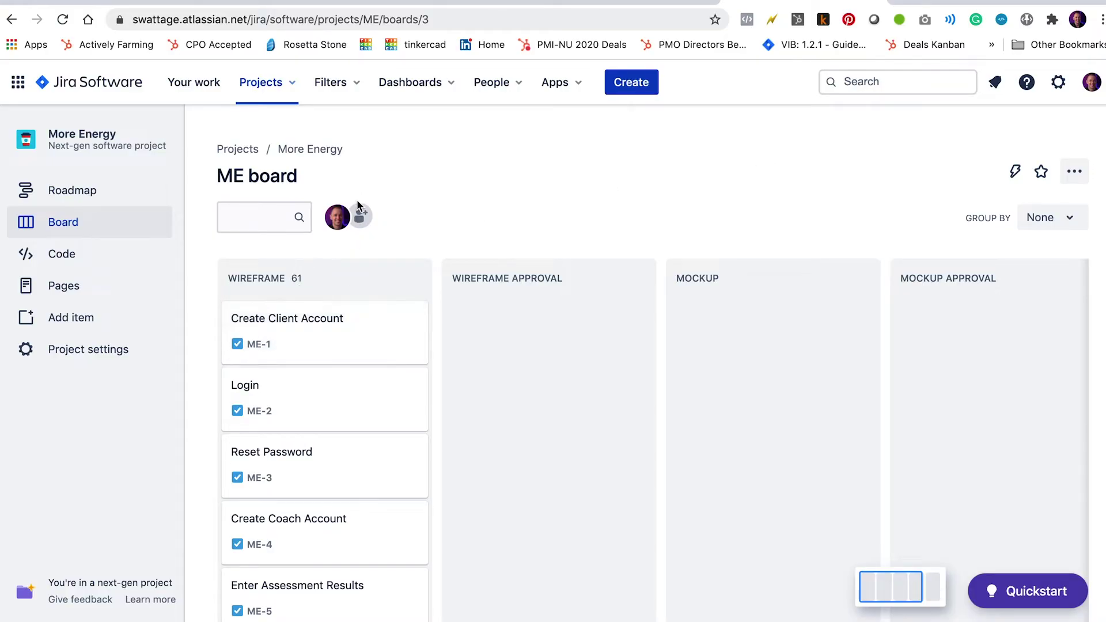
Step: Search for two colleagues and add them to the More Energy project with the Administrator role
{"action": "left_click", "coordinate": [361, 215]}
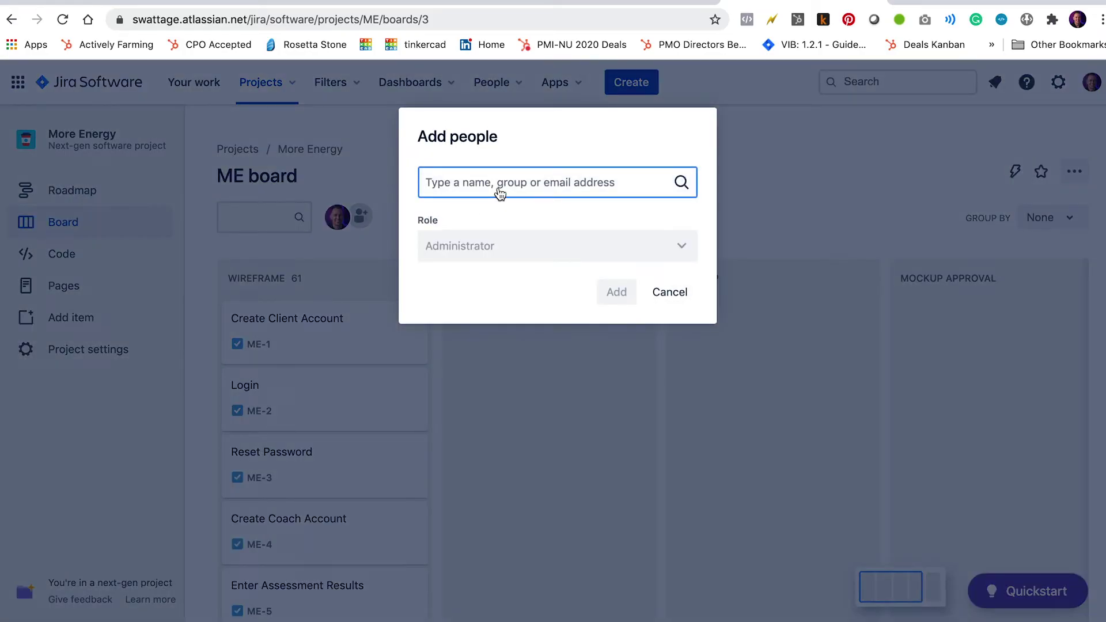
{"action": "type", "text": "Dmitry"}
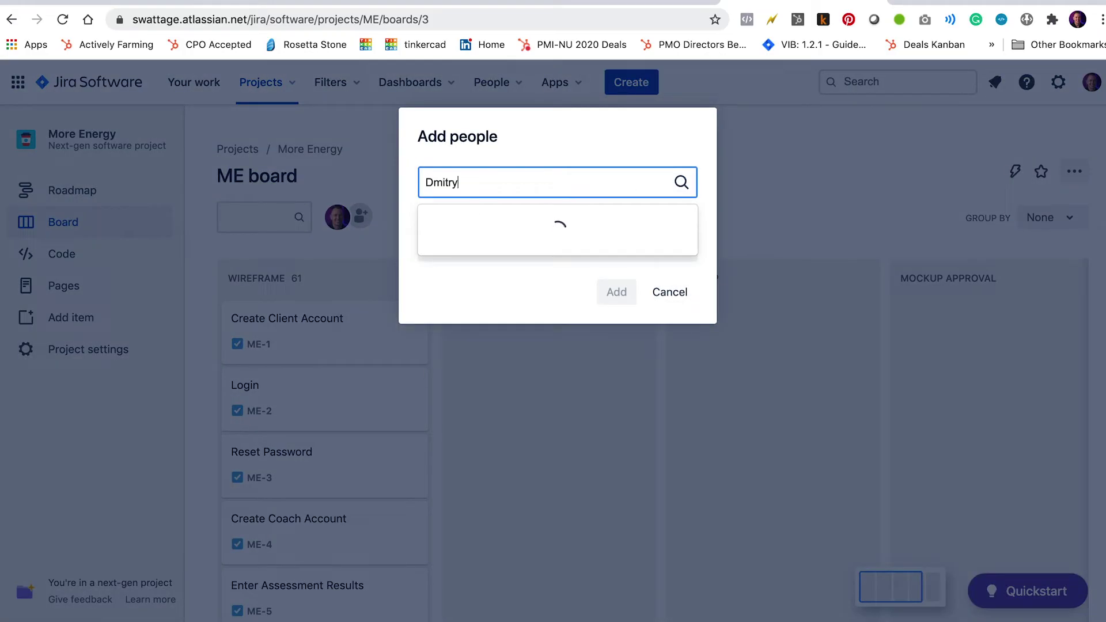
{"action": "left_click", "coordinate": [464, 227]}
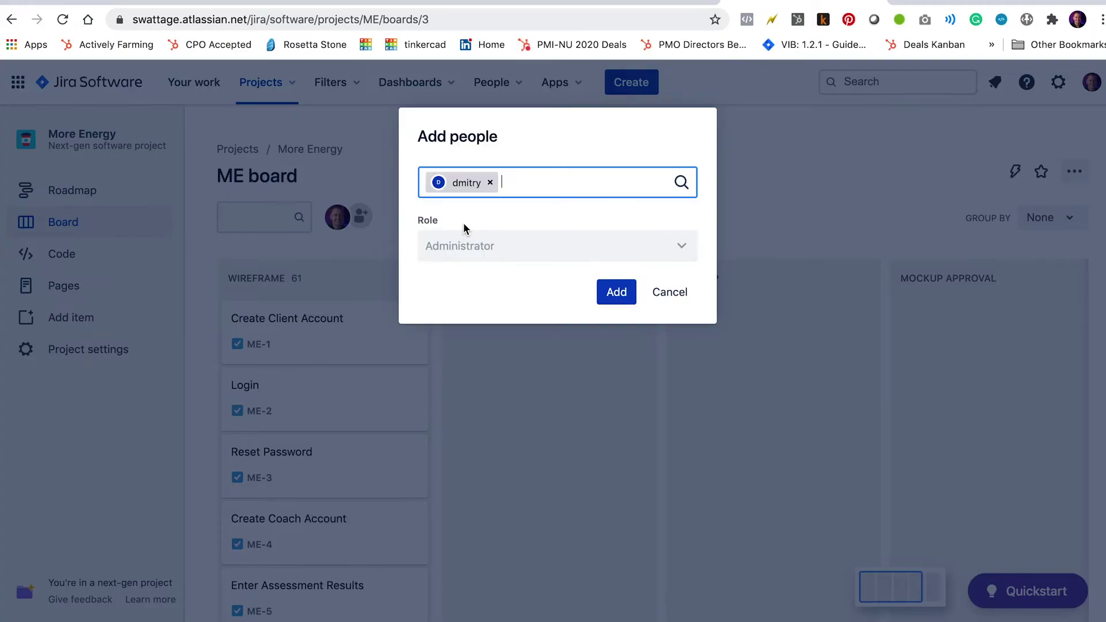
{"action": "type", "text": "Michel"}
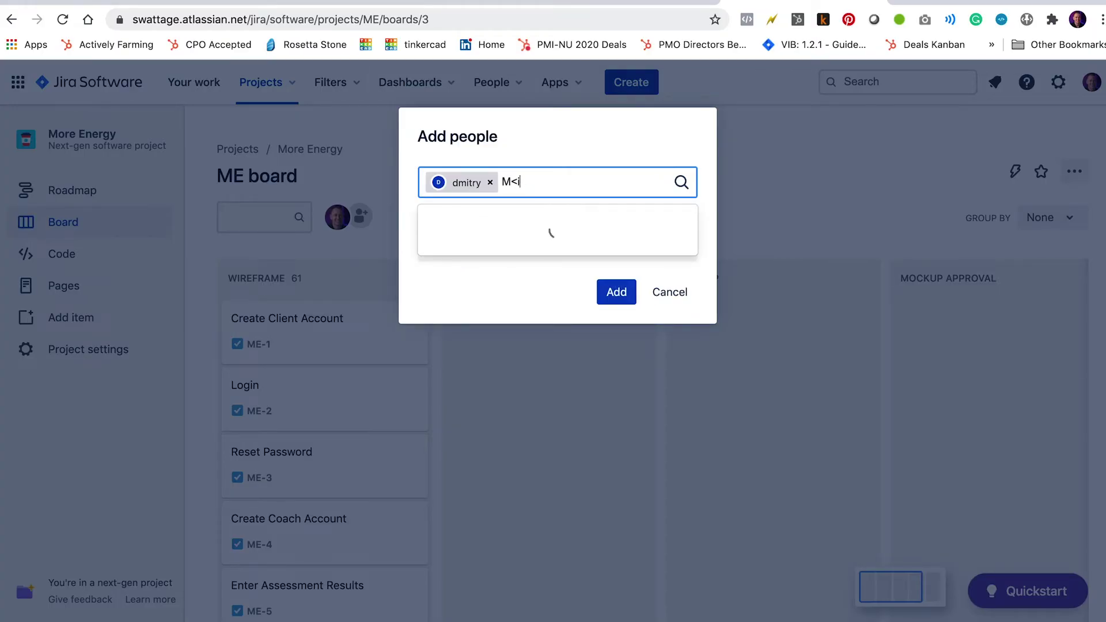
{"action": "type", "text": "le"}
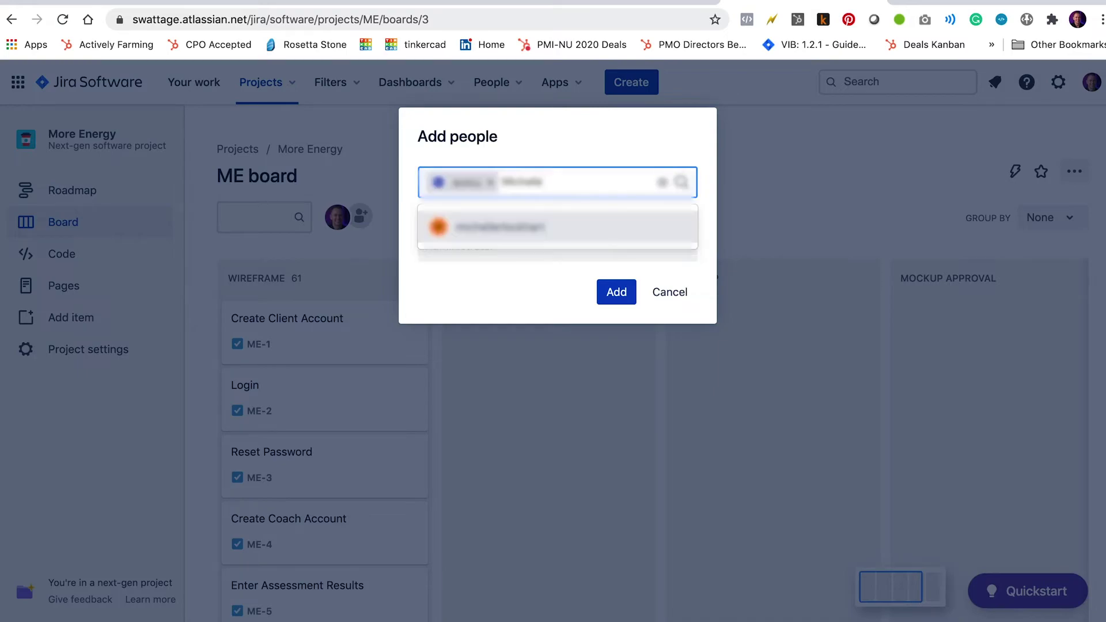
{"action": "left_click", "coordinate": [503, 225]}
{"action": "left_click", "coordinate": [616, 293]}
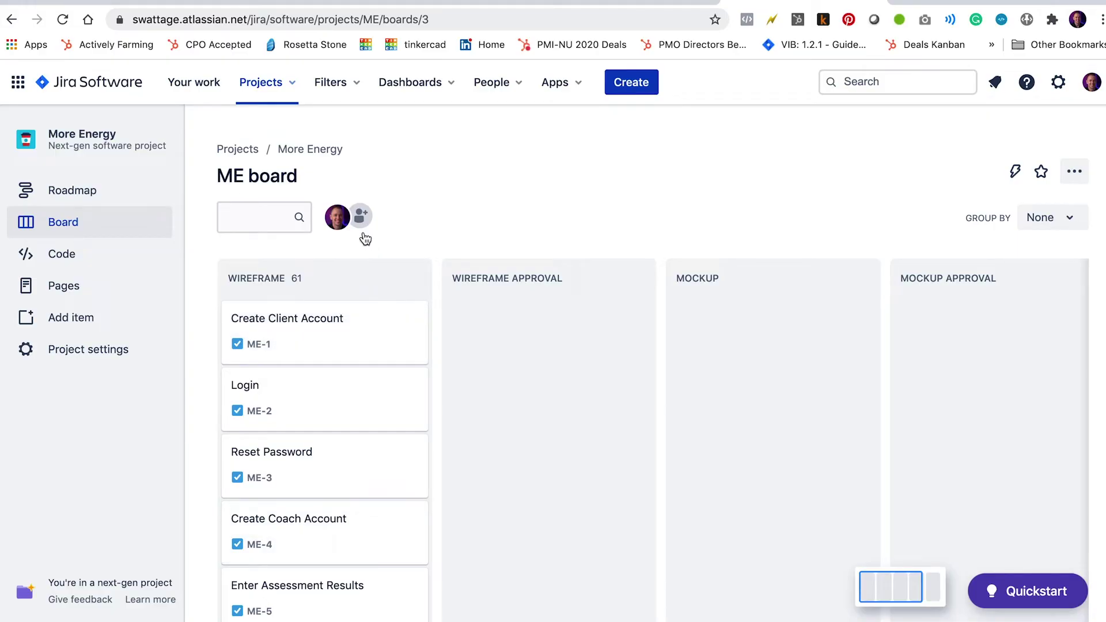
{"action": "mouse_move", "coordinate": [521, 334]}
Step: Add a rule assigning MOCKUP APPROVAL issues to a teammate, then drag Create Client Account into WIREFRAME APPROVAL
{"action": "left_click", "coordinate": [1069, 222]}
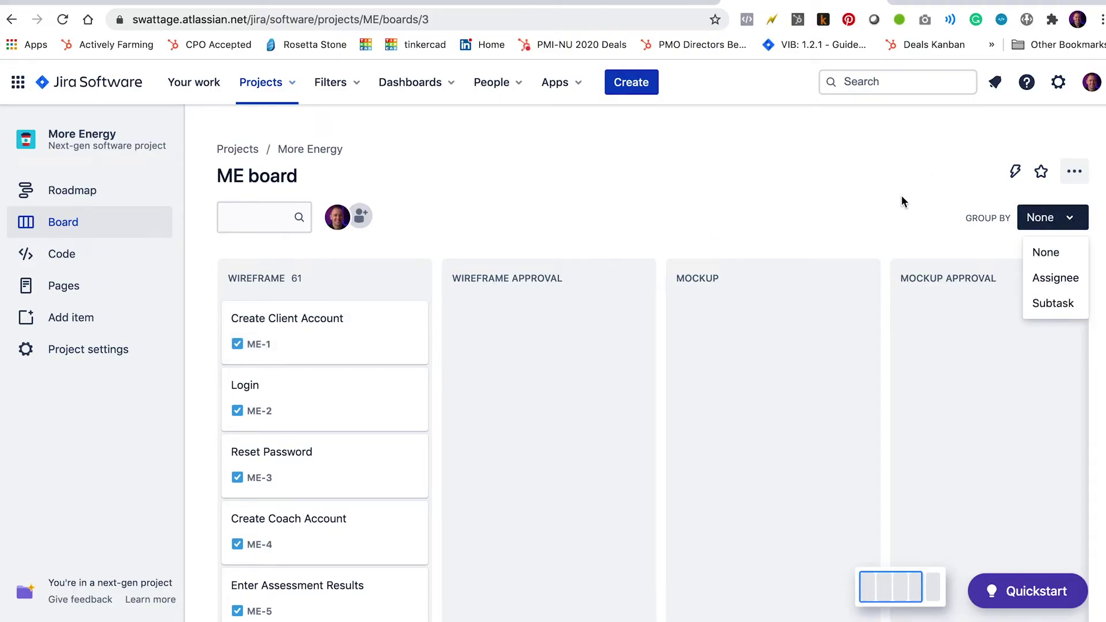
{"action": "left_click", "coordinate": [1074, 171]}
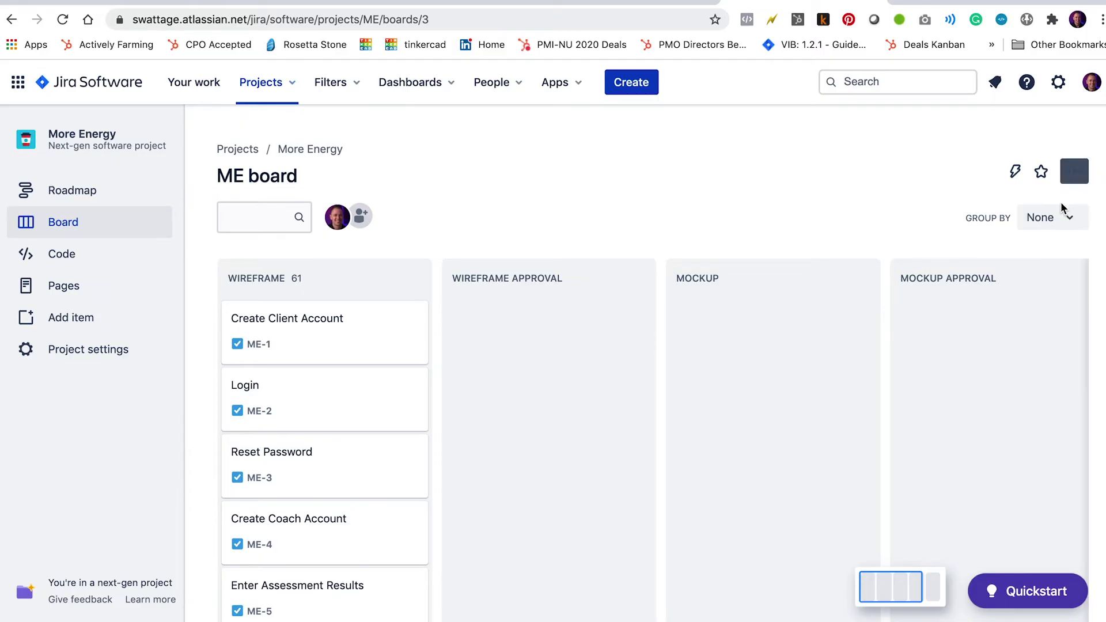
{"action": "left_click", "coordinate": [1059, 203]}
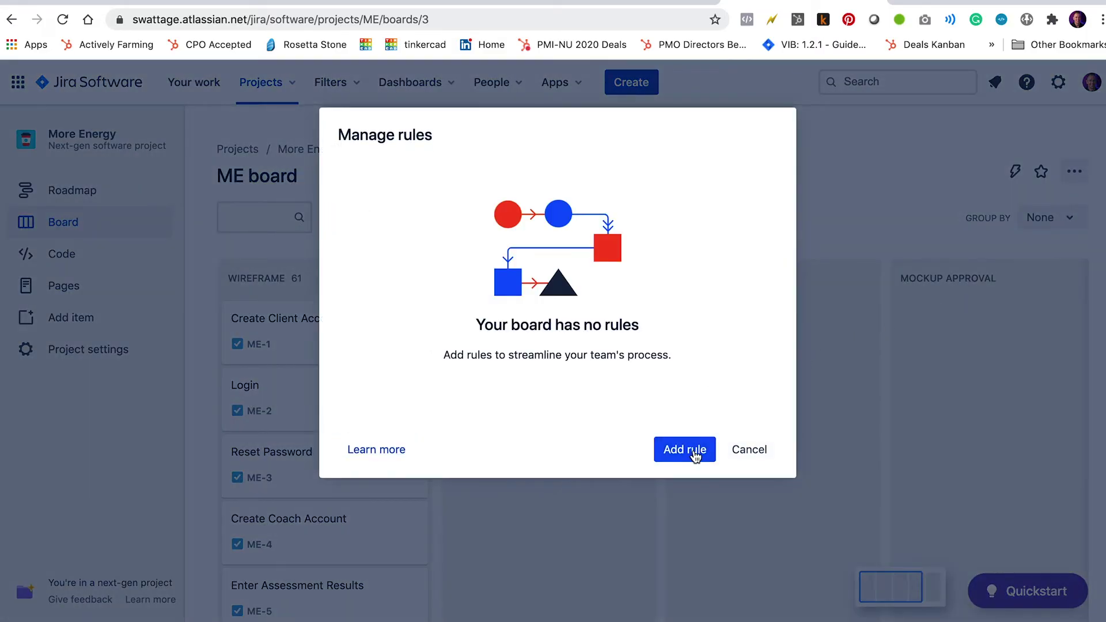
{"action": "left_click", "coordinate": [681, 455]}
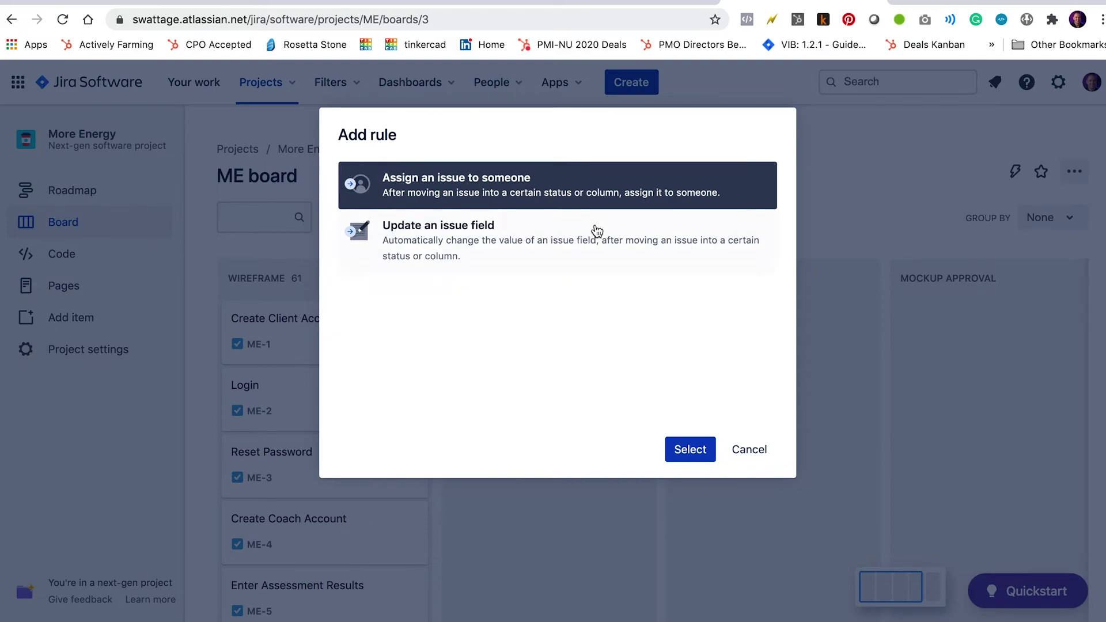
{"action": "left_click", "coordinate": [690, 450]}
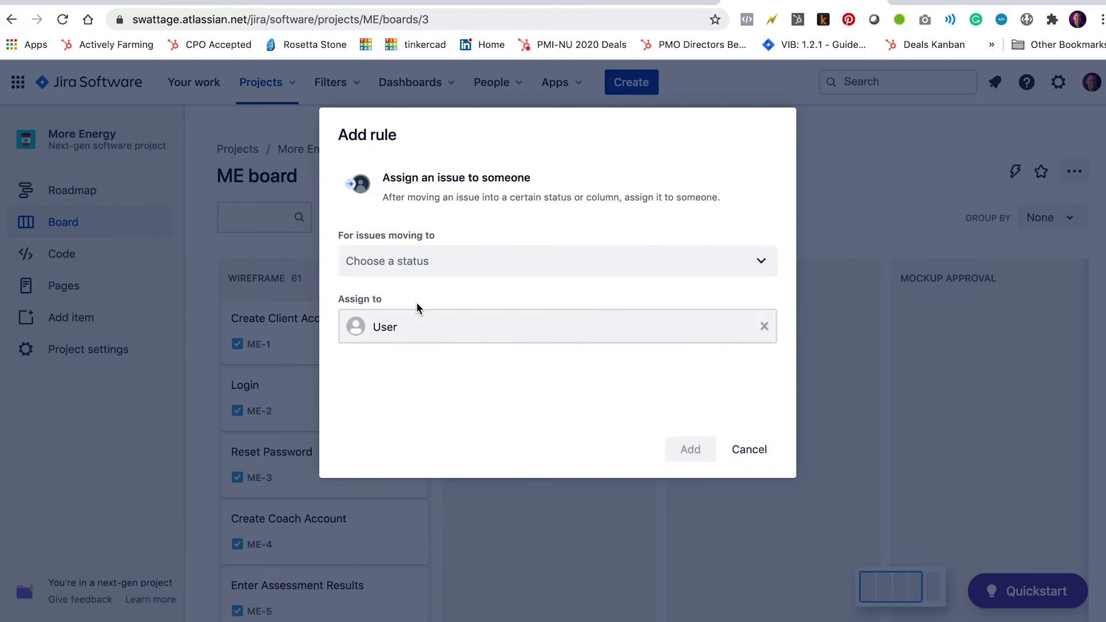
{"action": "left_click", "coordinate": [407, 268]}
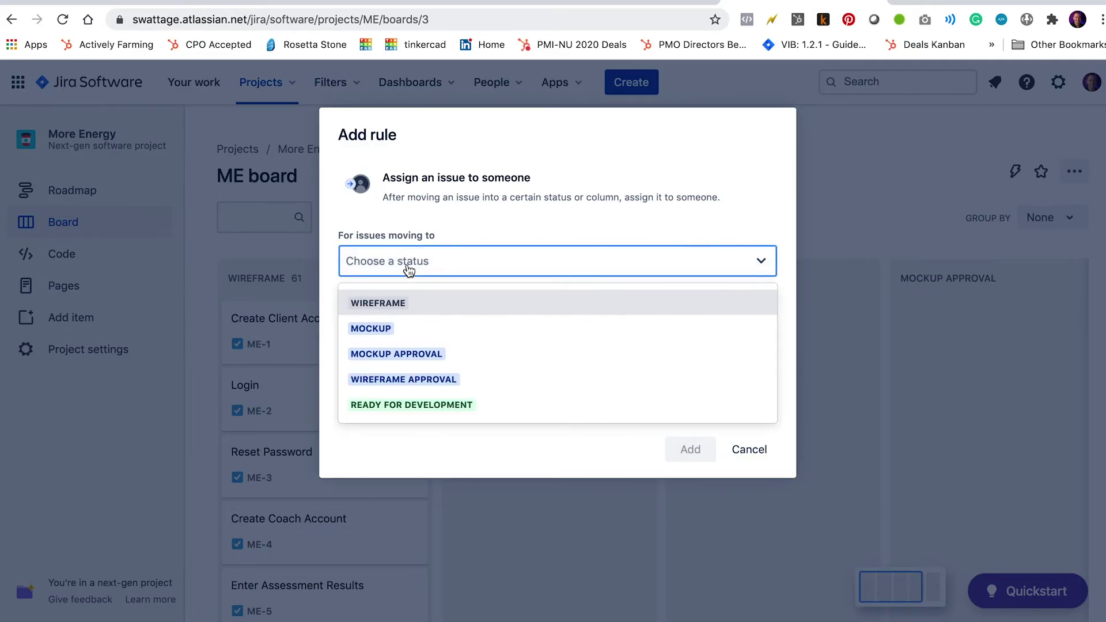
{"action": "left_click", "coordinate": [388, 354]}
{"action": "left_click", "coordinate": [403, 334]}
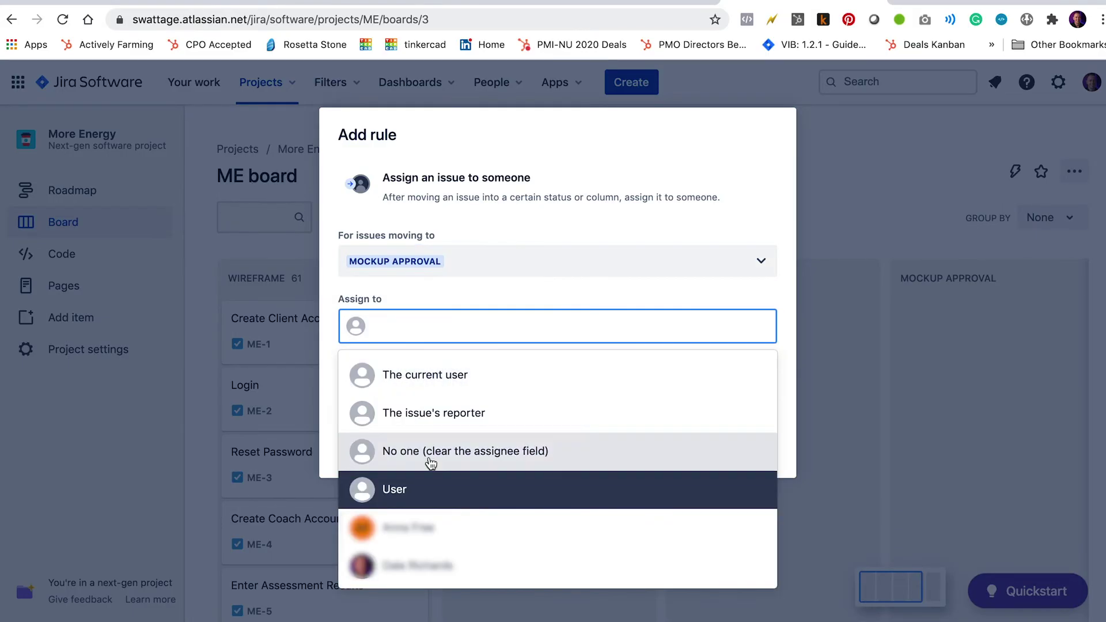
{"action": "scroll", "coordinate": [426, 535], "scroll_direction": "down", "scroll_amount": 2}
{"action": "left_click", "coordinate": [427, 562]}
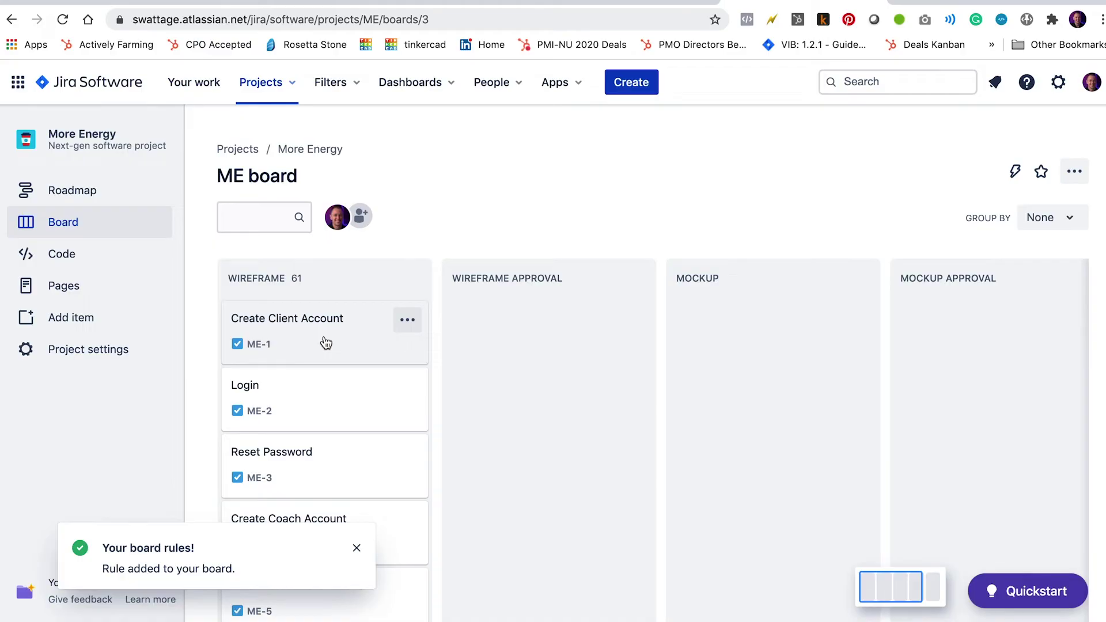
{"action": "left_click_drag", "start_coordinate": [353, 343], "coordinate": [546, 329]}
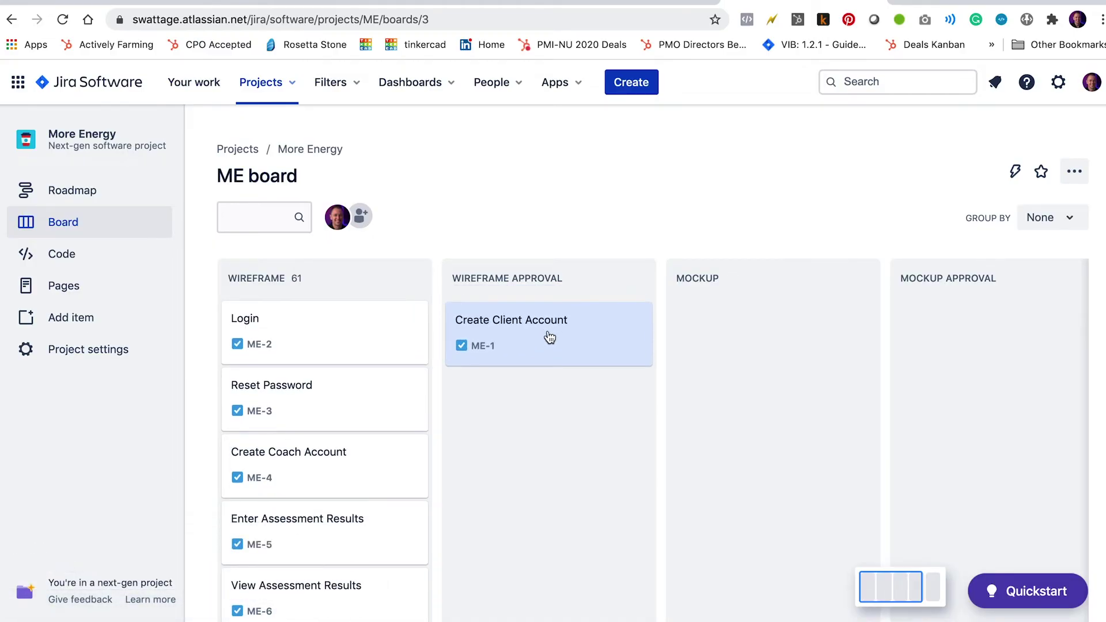
Step: Start another 'Assign an issue to someone' rule, first choosing WIREFRAME APPROVAL as its status
{"action": "left_click", "coordinate": [1074, 171]}
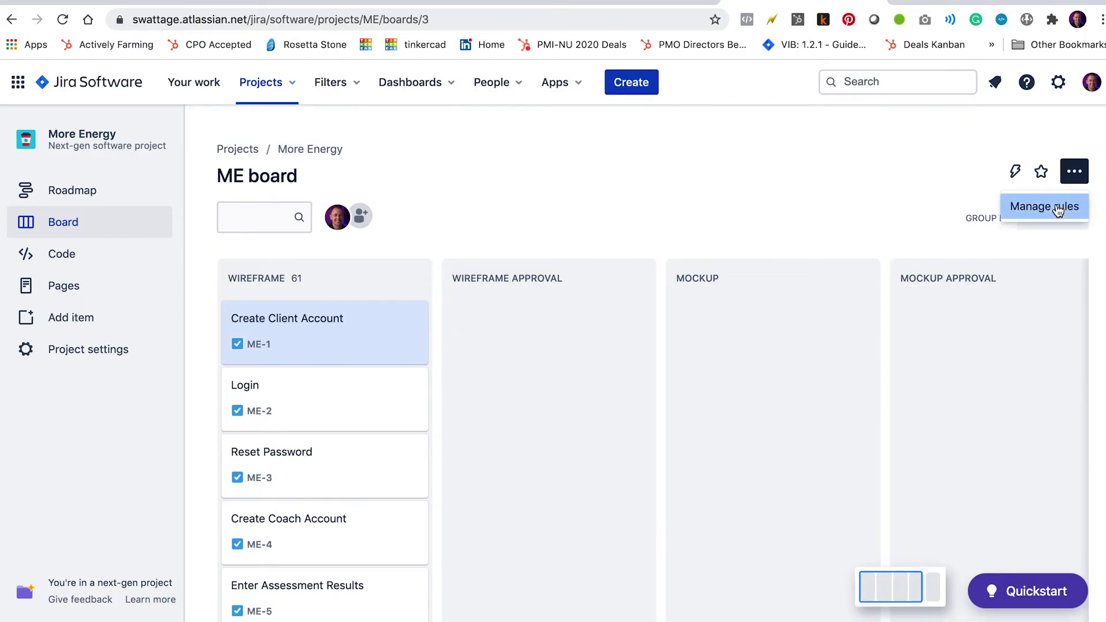
{"action": "left_click", "coordinate": [1055, 206]}
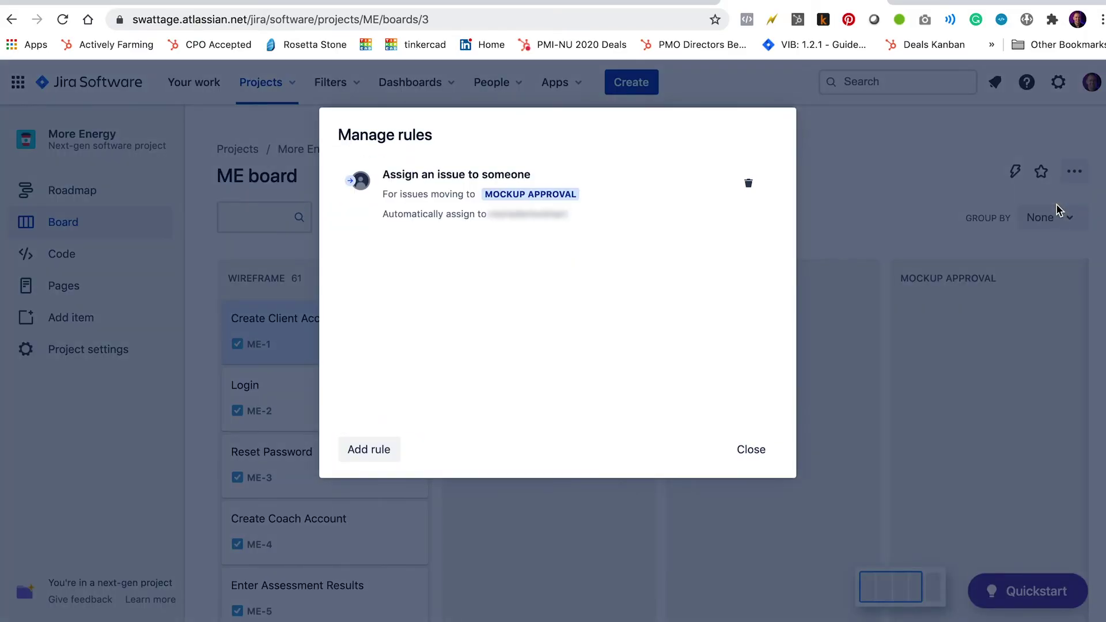
{"action": "left_click", "coordinate": [361, 453]}
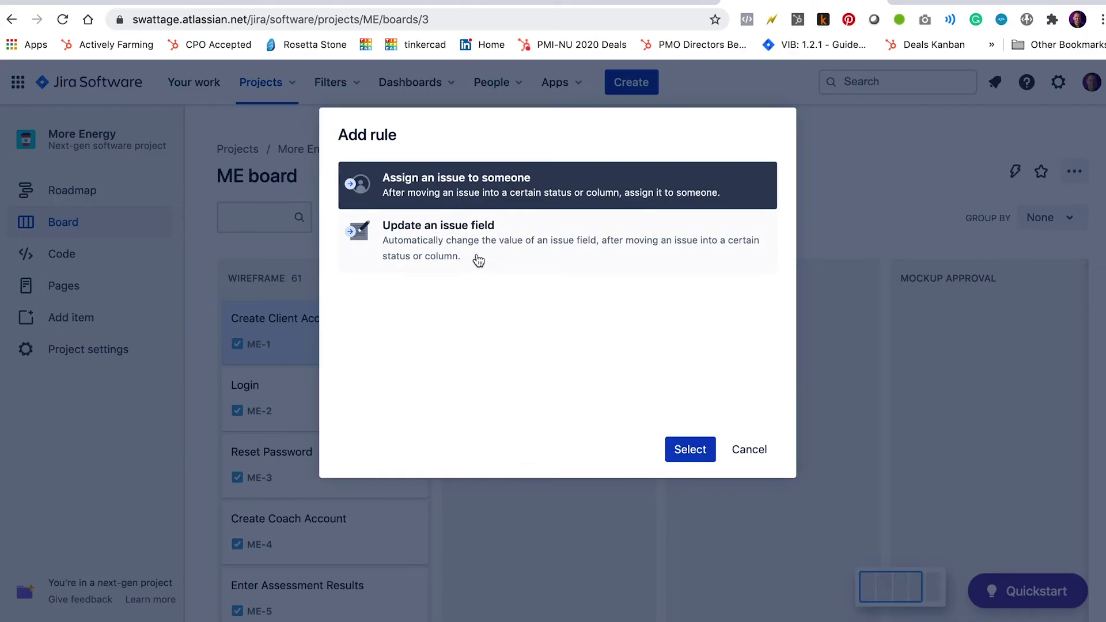
{"action": "left_click", "coordinate": [683, 450]}
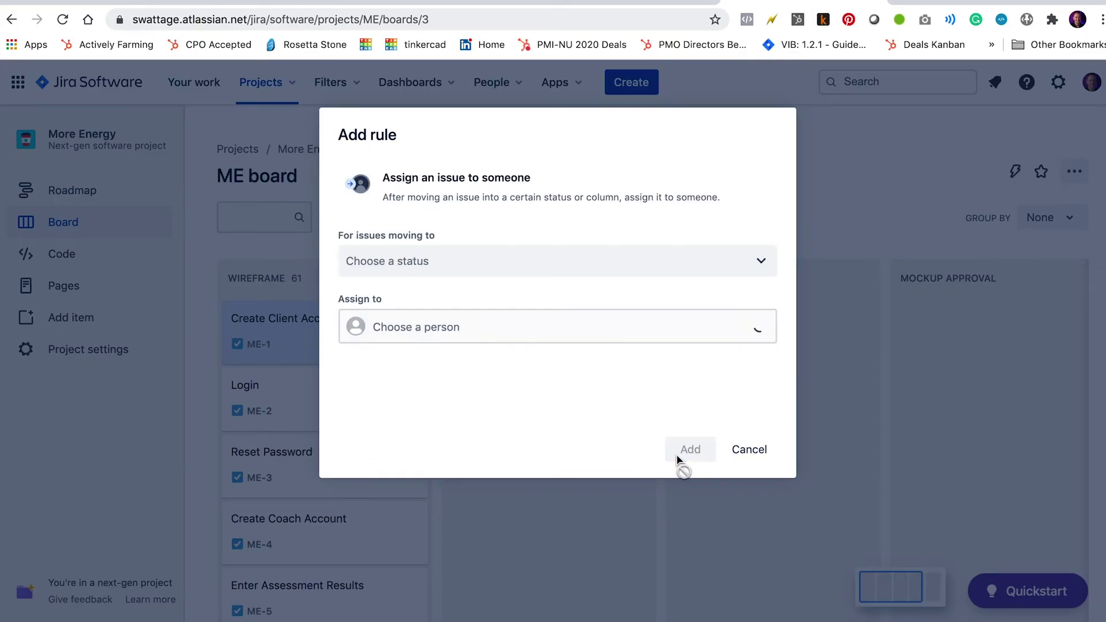
{"action": "left_click", "coordinate": [433, 267]}
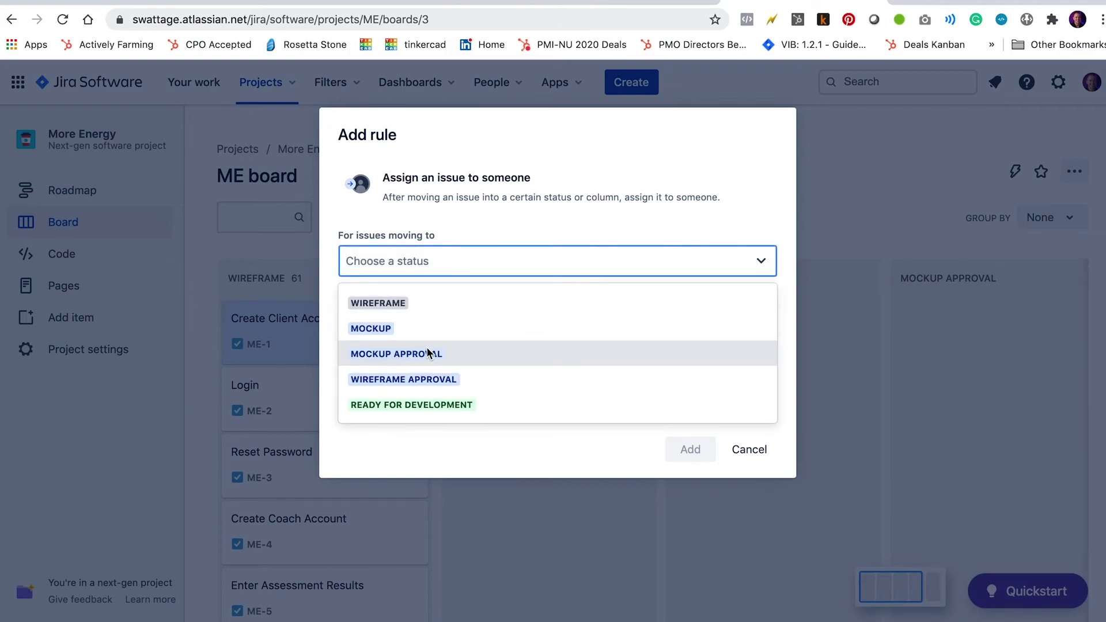
{"action": "left_click", "coordinate": [420, 380]}
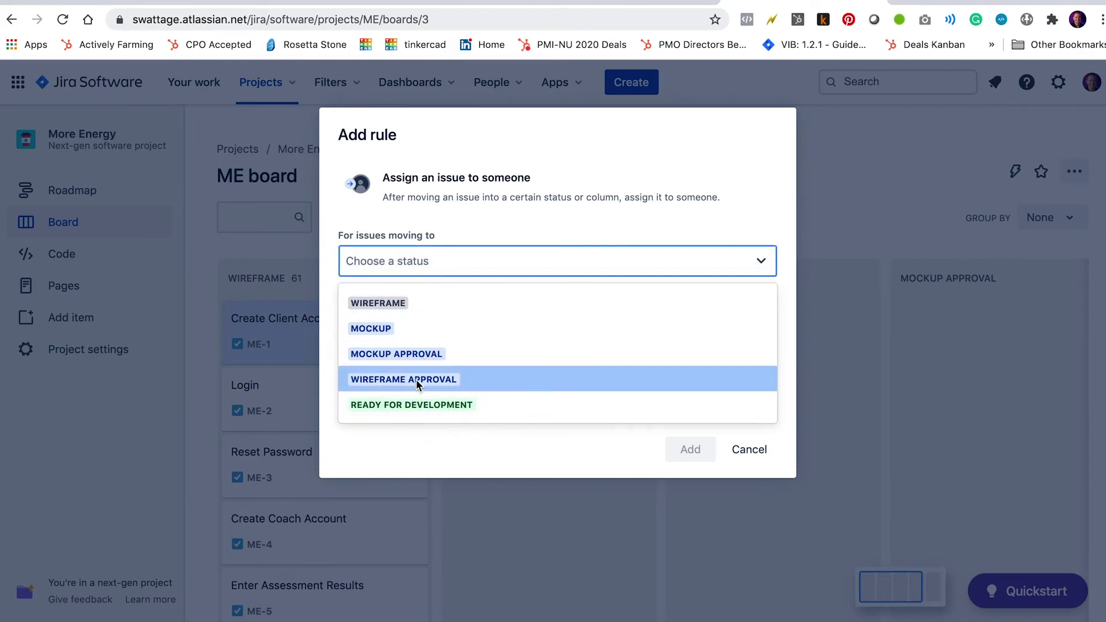
Step: Switch the trigger status to WIREFRAME, pick a team member as assignee, and add the rule
{"action": "left_click", "coordinate": [404, 325]}
{"action": "scroll", "coordinate": [449, 547], "scroll_direction": "down", "scroll_amount": 3}
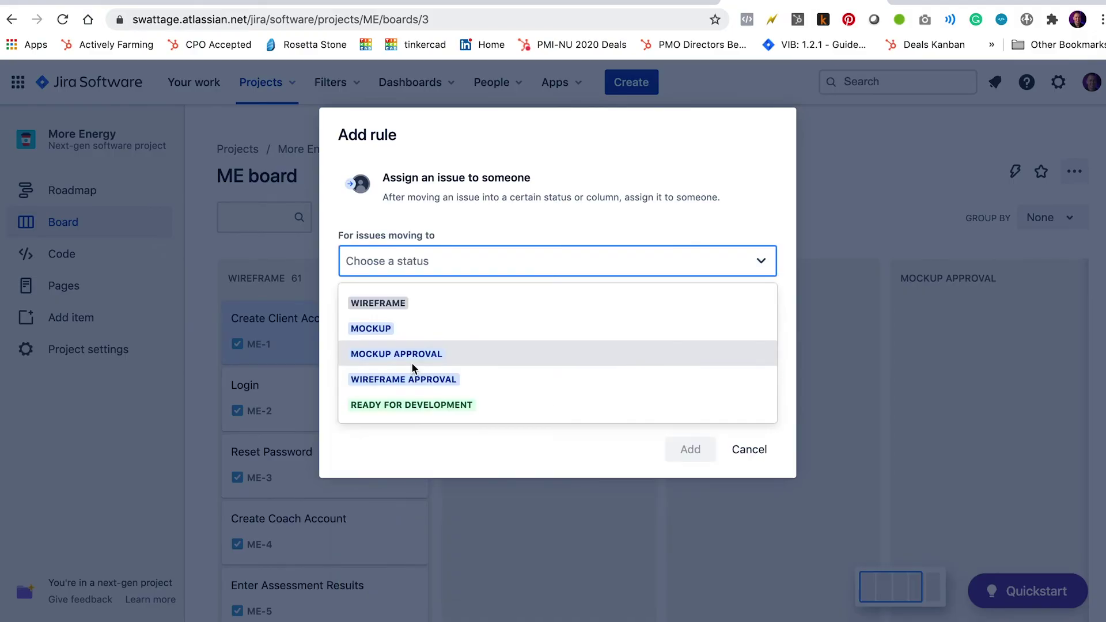
{"action": "left_click", "coordinate": [412, 303]}
{"action": "left_click", "coordinate": [412, 329]}
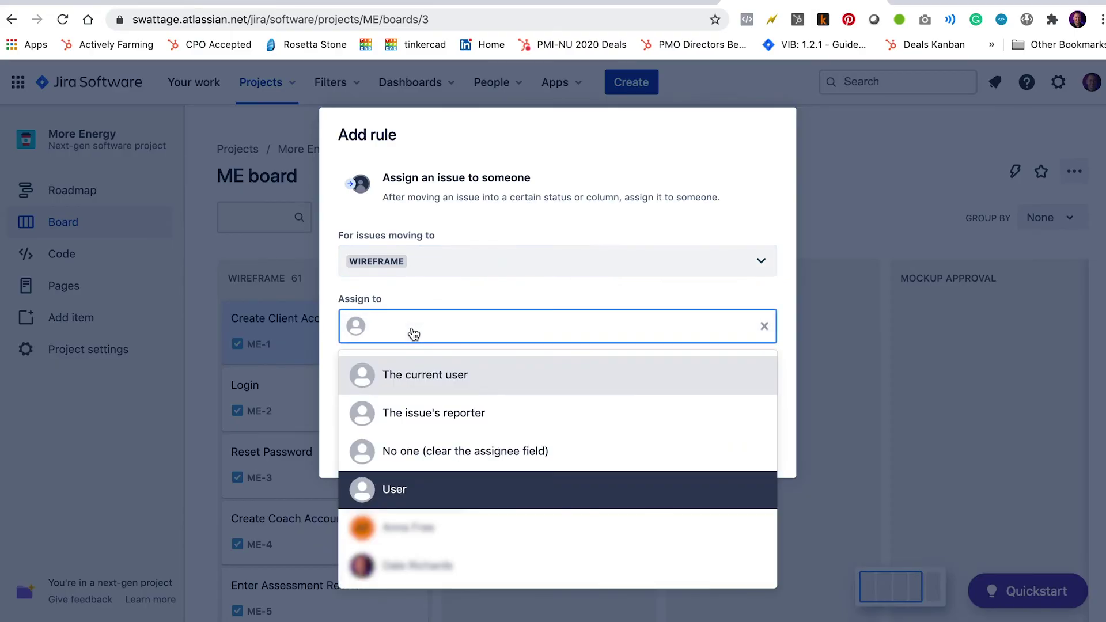
{"action": "scroll", "coordinate": [423, 473], "scroll_direction": "down", "scroll_amount": 2}
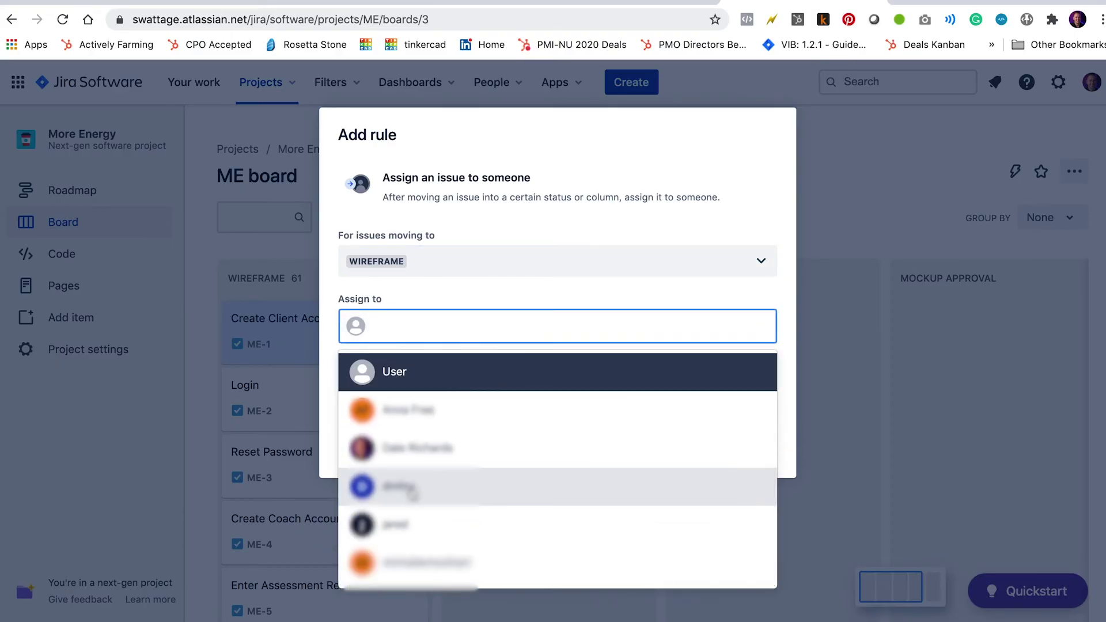
{"action": "left_click", "coordinate": [415, 487]}
{"action": "left_click", "coordinate": [671, 456]}
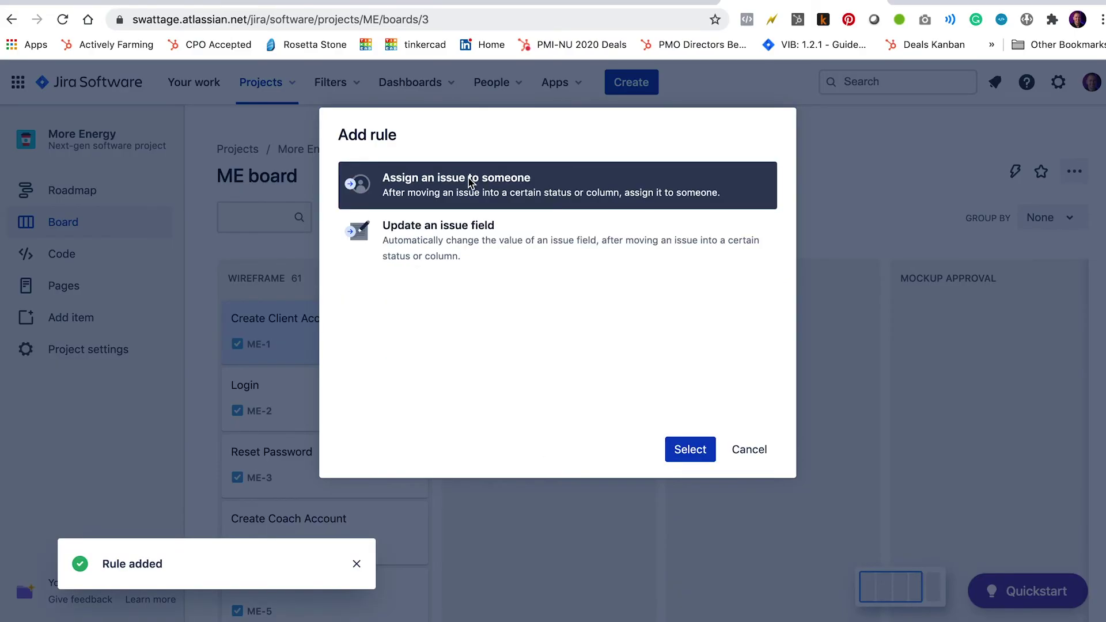
Step: Add a MOCKUP rule that auto-assigns issues to a team member
{"action": "left_click", "coordinate": [689, 451]}
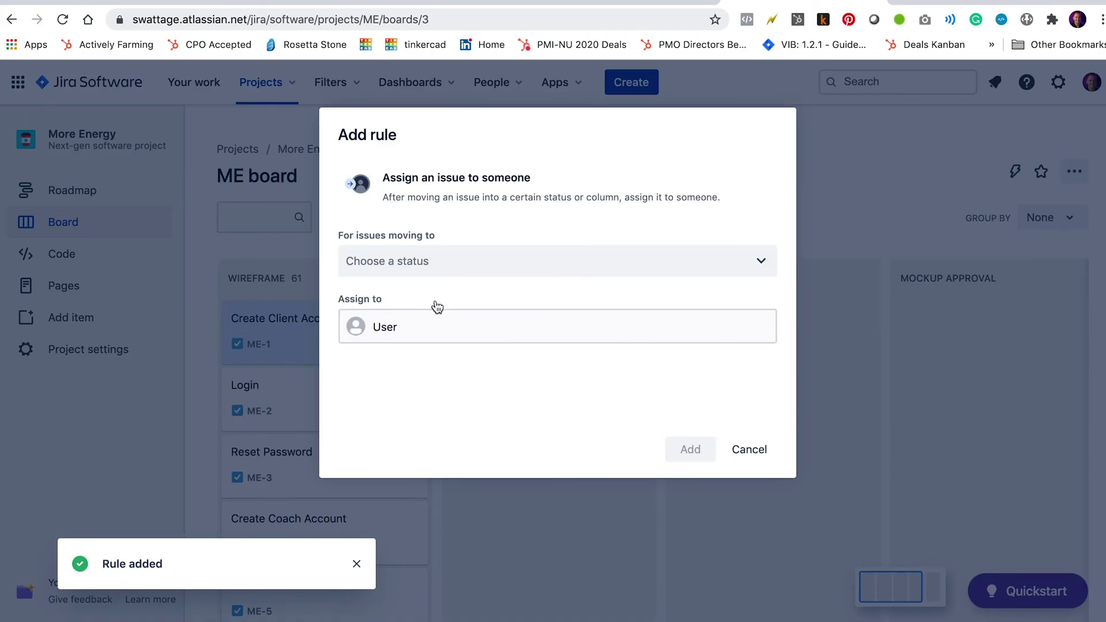
{"action": "left_click", "coordinate": [395, 264]}
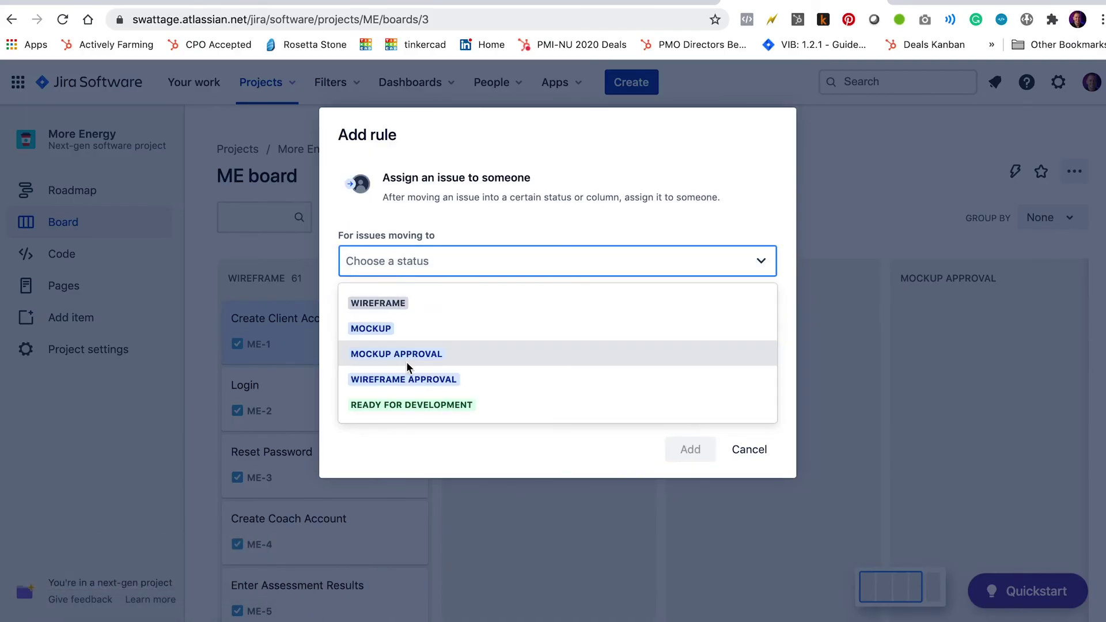
{"action": "left_click", "coordinate": [380, 328]}
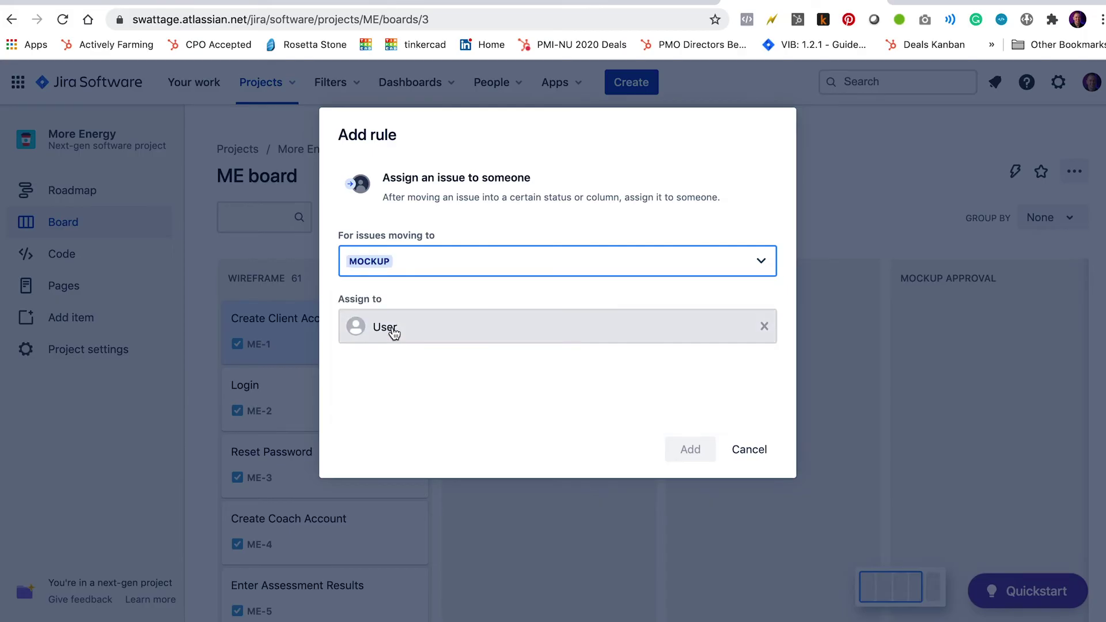
{"action": "left_click", "coordinate": [390, 328]}
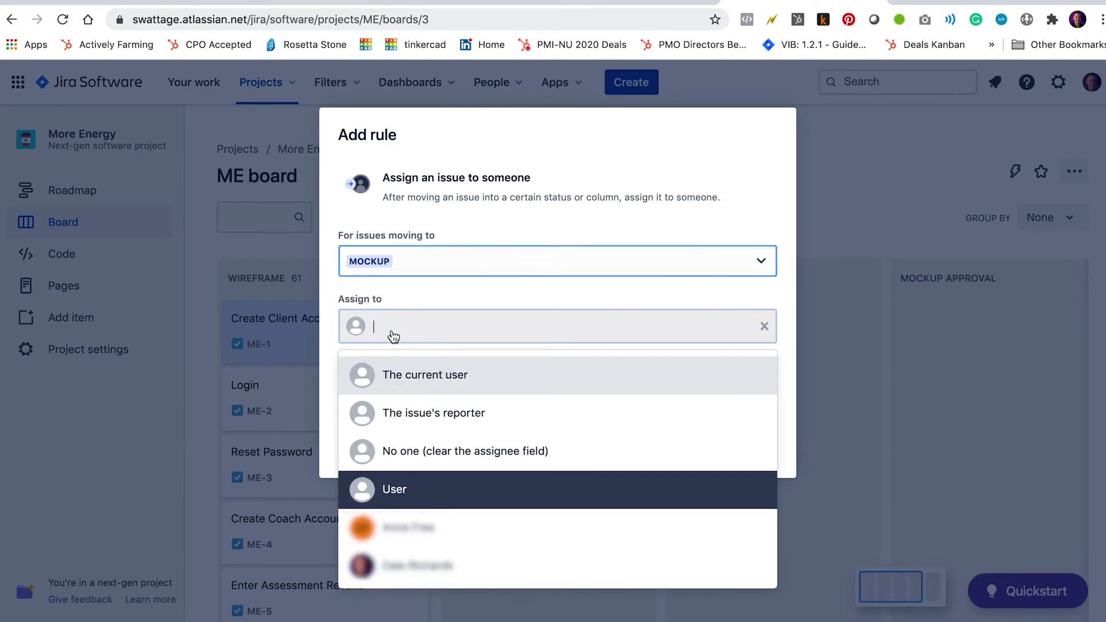
{"action": "left_click", "coordinate": [410, 548]}
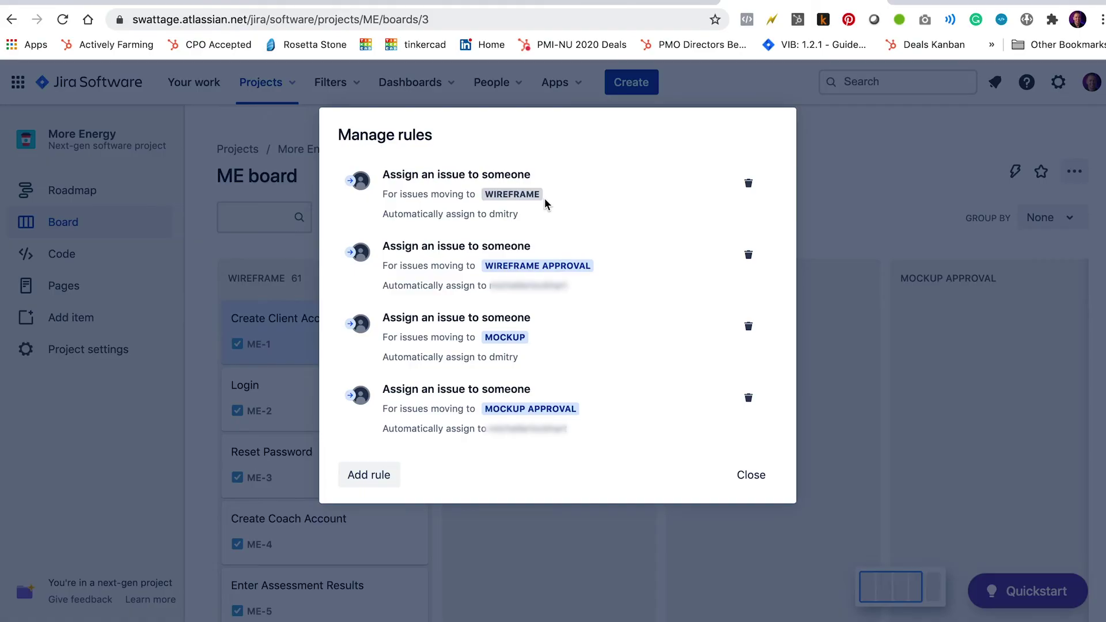
Step: Add a READY FOR DEVELOPMENT auto-assign rule to a team member and close Manage rules
{"action": "left_click", "coordinate": [362, 483]}
{"action": "key", "text": "Return"}
{"action": "left_click", "coordinate": [440, 266]}
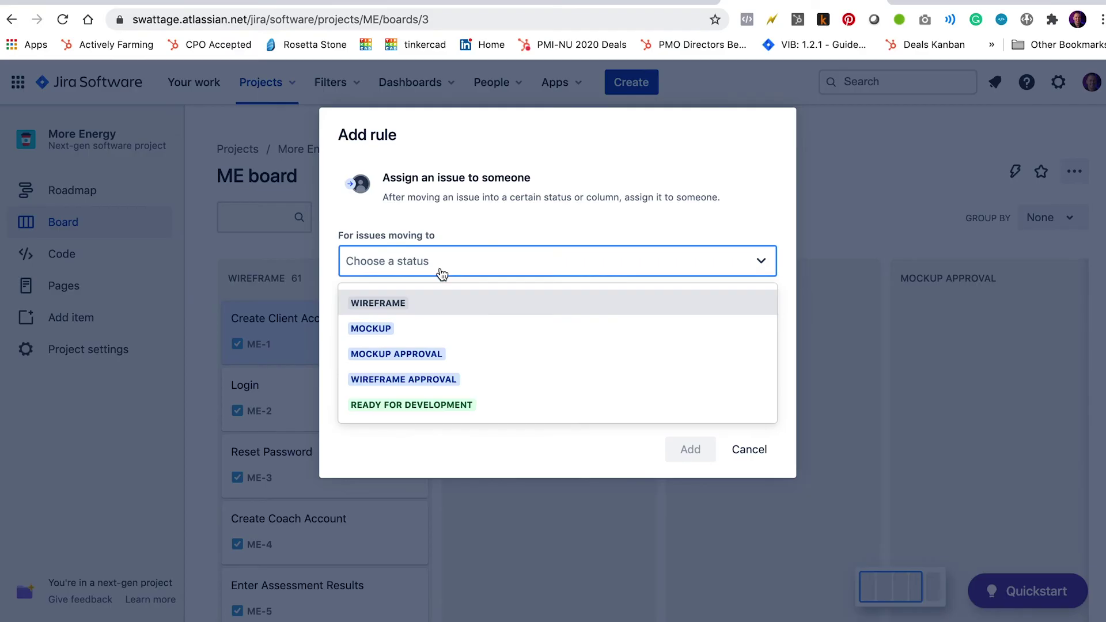
{"action": "left_click", "coordinate": [420, 406]}
{"action": "left_click", "coordinate": [391, 336]}
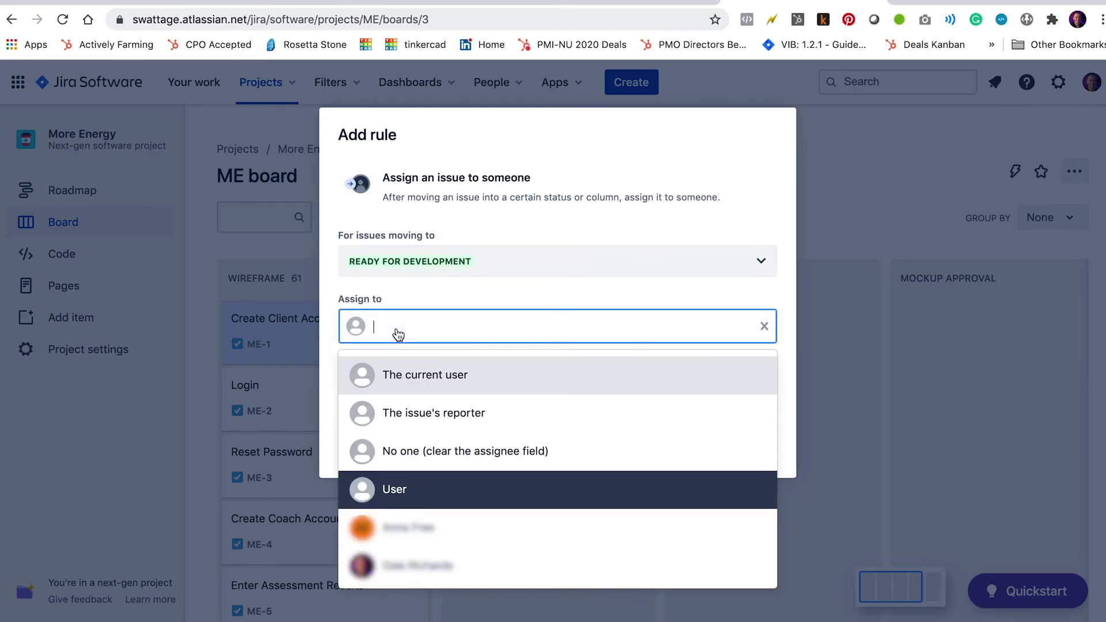
{"action": "left_click", "coordinate": [409, 565]}
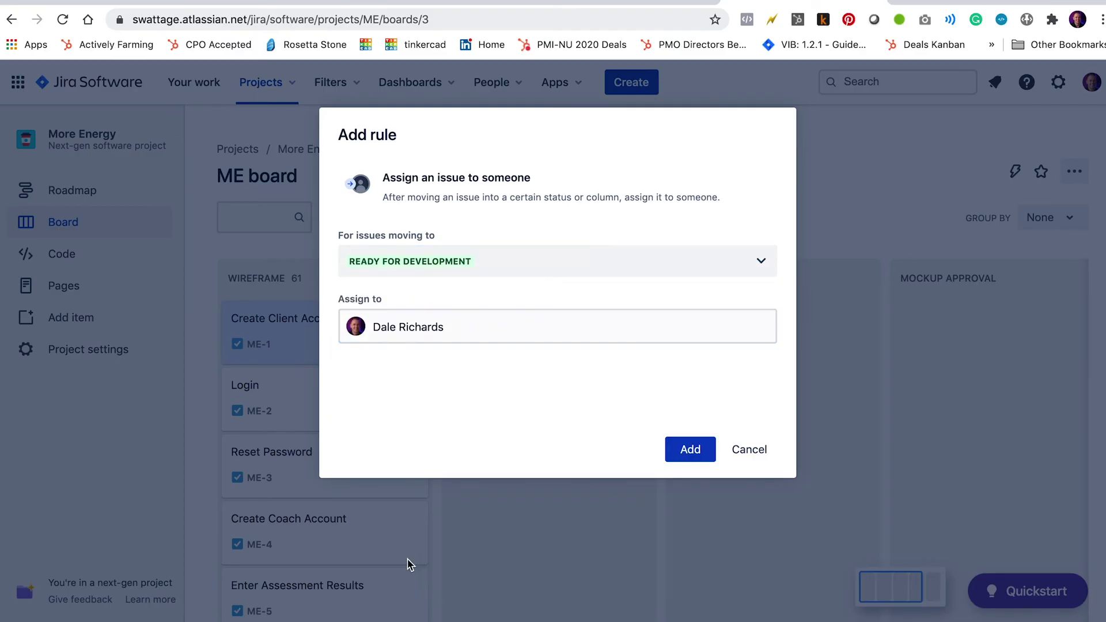
{"action": "left_click", "coordinate": [689, 456]}
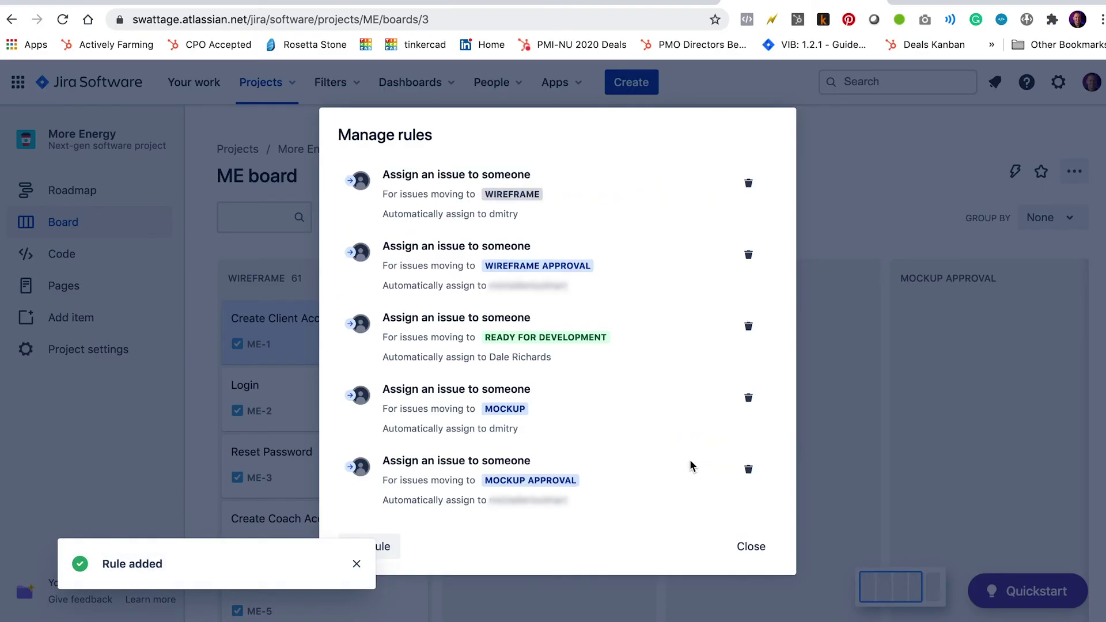
{"action": "left_click", "coordinate": [751, 547]}
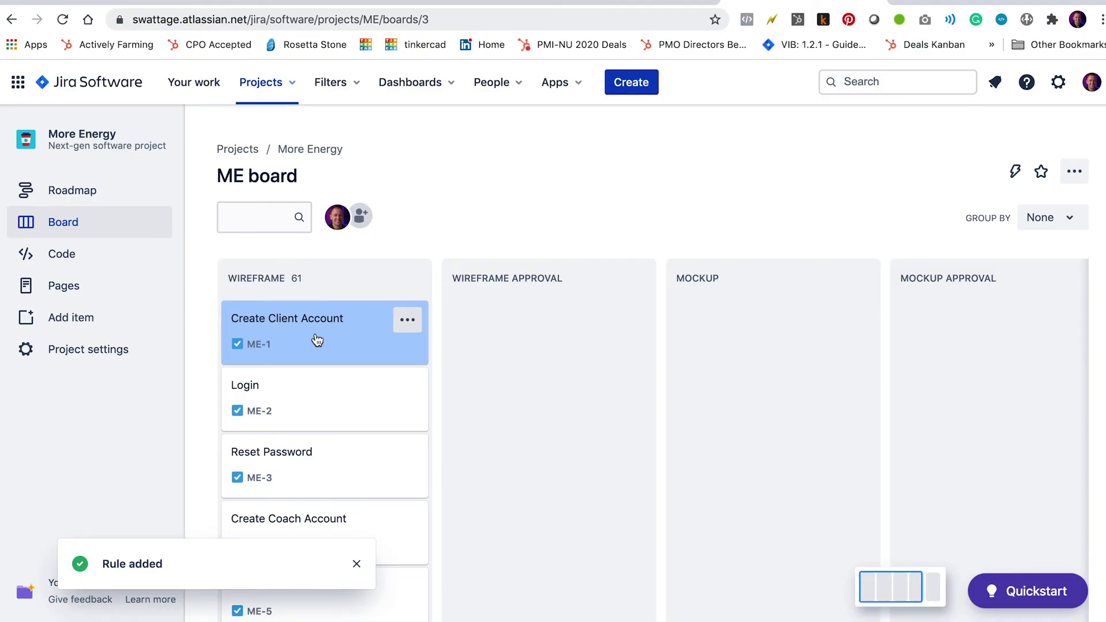
Step: Drag ME-1 Create Client Account into Wireframe Approval and back to Wireframe to trigger auto-assignment
{"action": "left_click_drag", "start_coordinate": [318, 340], "coordinate": [535, 326]}
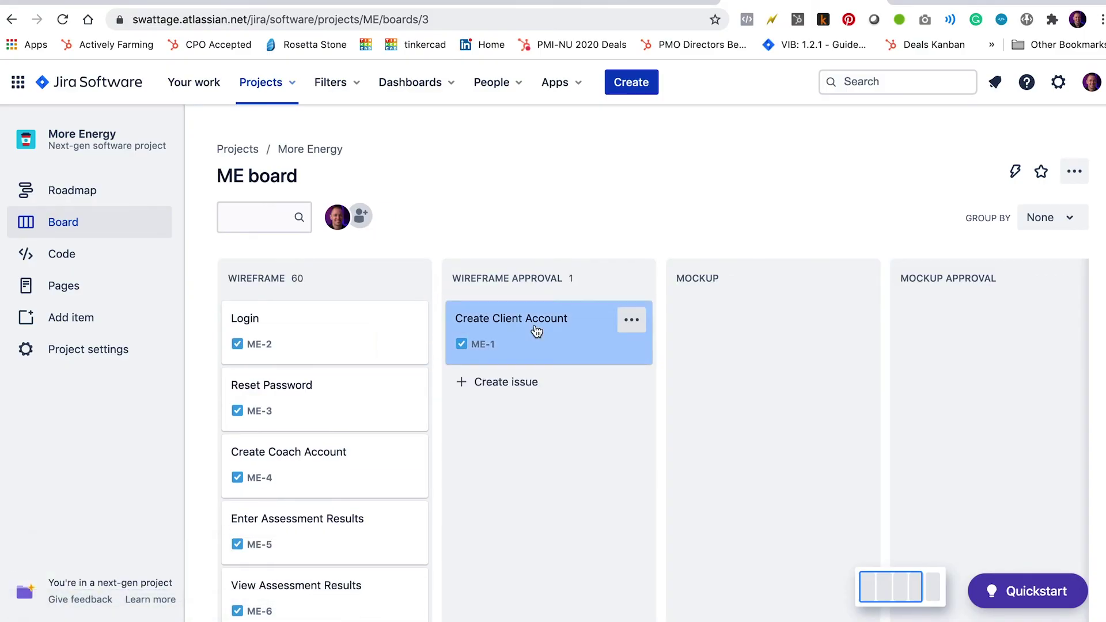
{"action": "left_click_drag", "start_coordinate": [524, 333], "coordinate": [362, 317]}
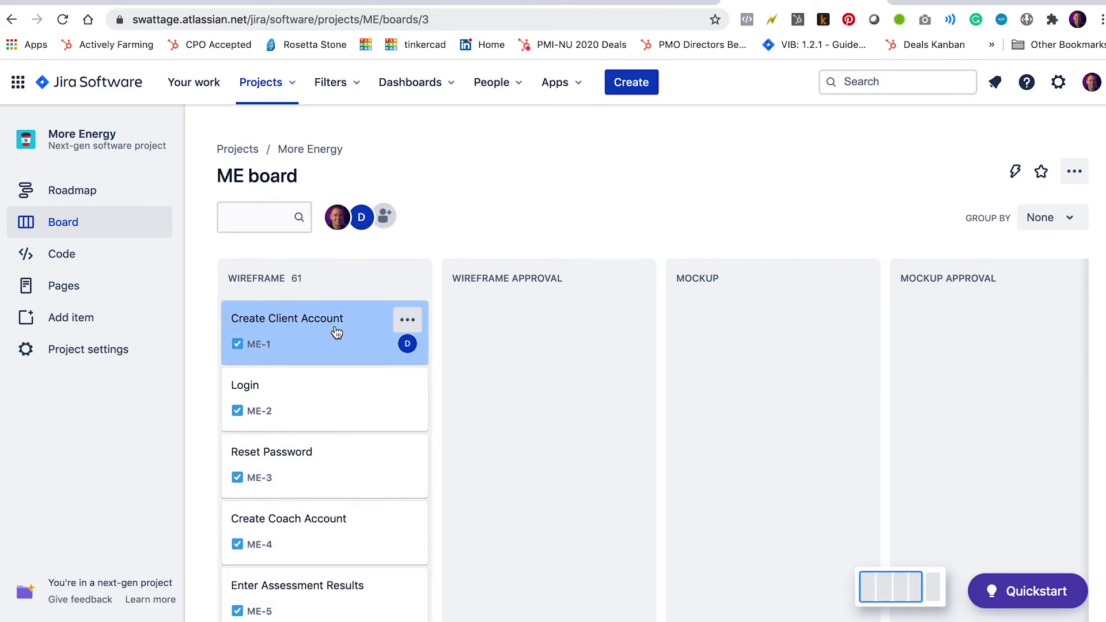
{"action": "mouse_move", "coordinate": [563, 328]}
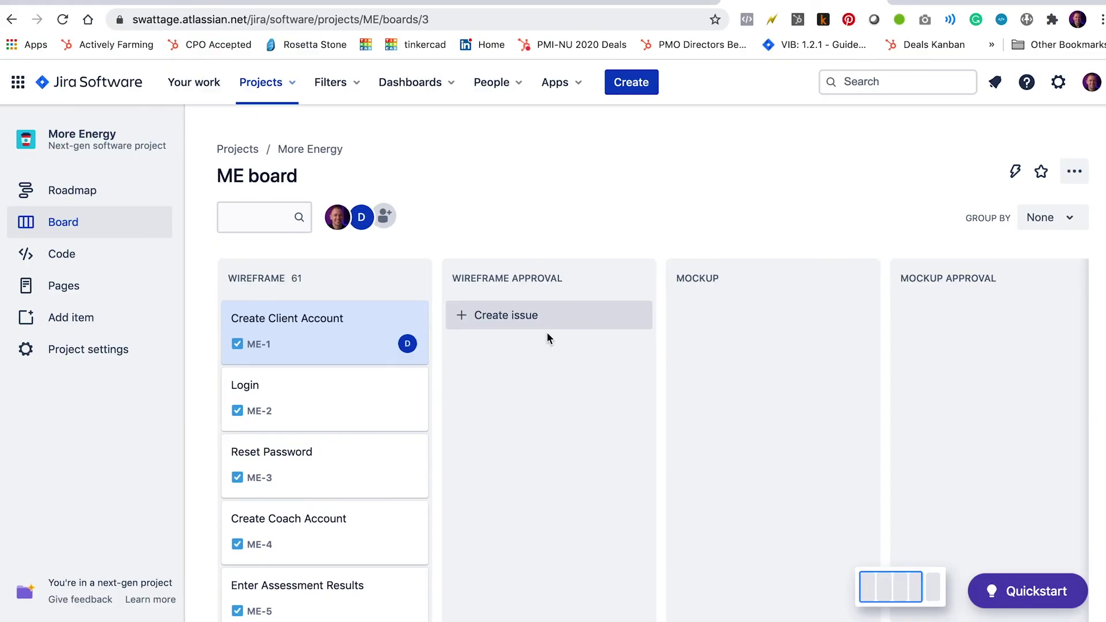
{"action": "scroll", "coordinate": [550, 335], "scroll_direction": "right", "scroll_amount": 5}
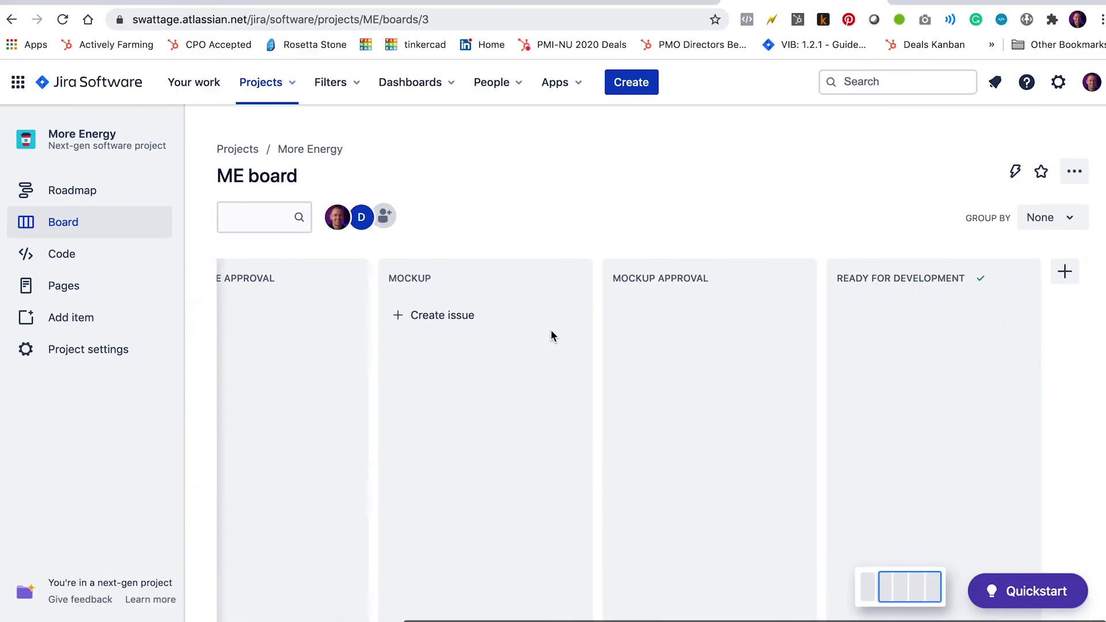
{"action": "scroll", "coordinate": [551, 334], "scroll_direction": "left", "scroll_amount": 5}
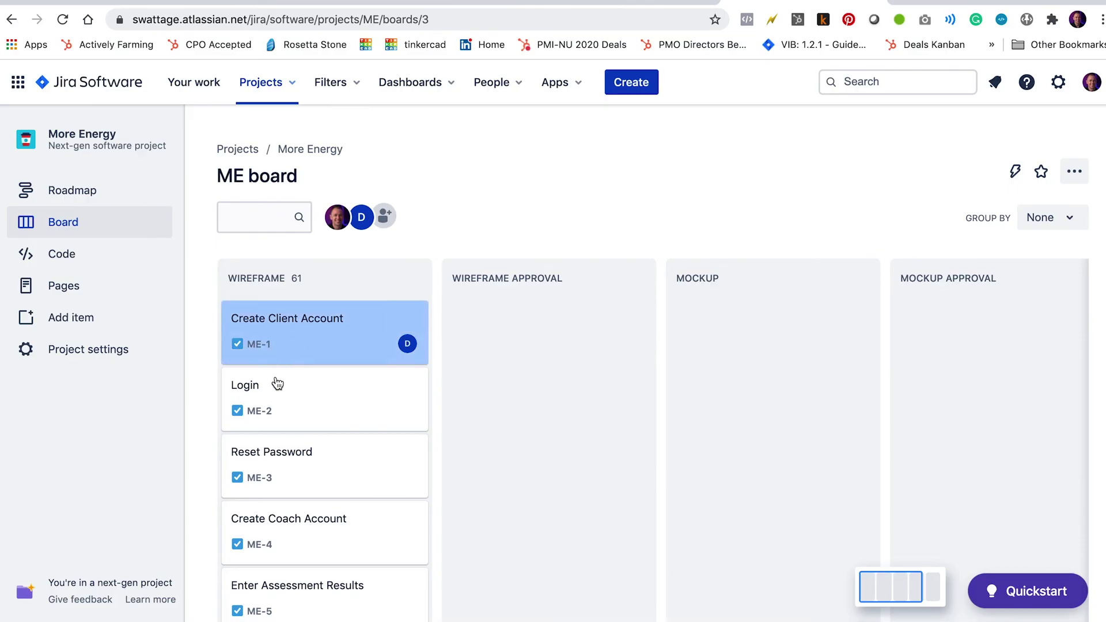
{"action": "mouse_move", "coordinate": [305, 352]}
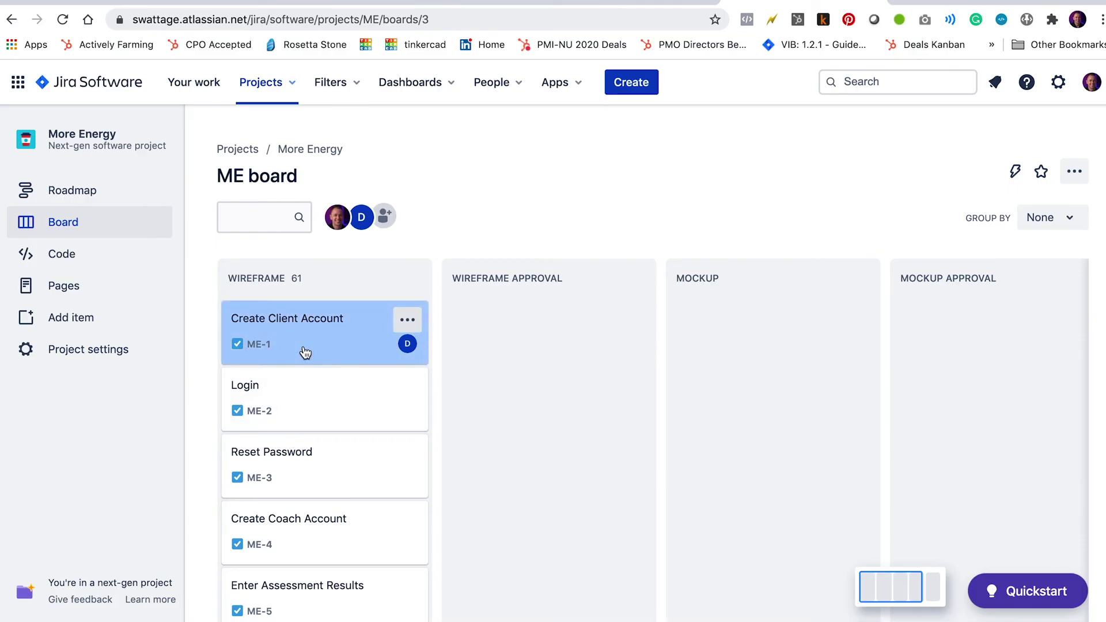
{"action": "scroll", "coordinate": [307, 333], "scroll_direction": "right", "scroll_amount": 5}
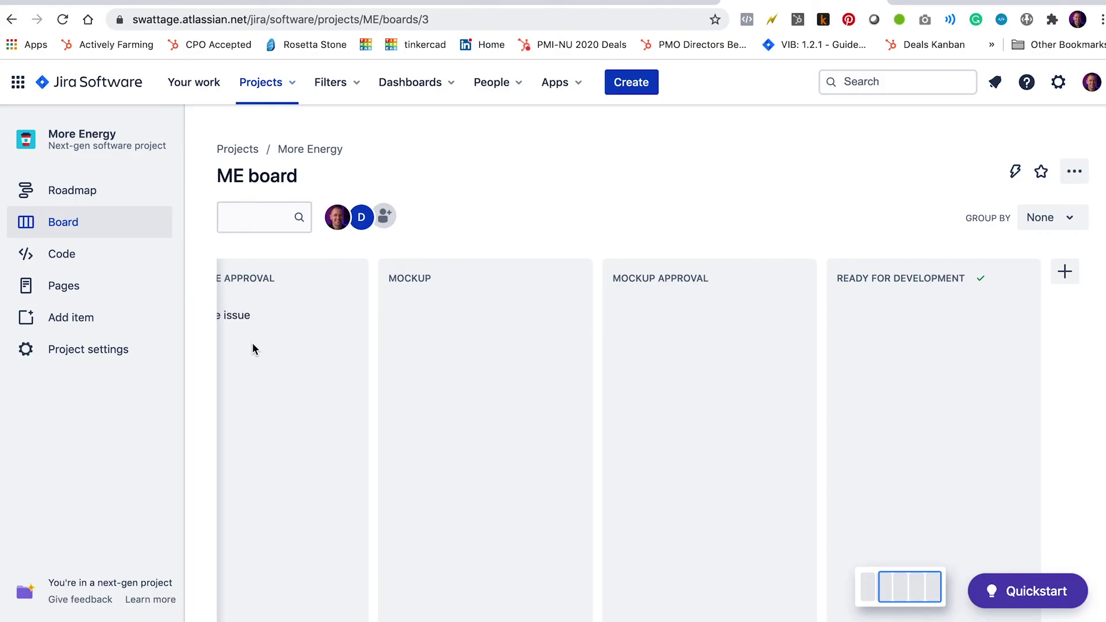
{"action": "scroll", "coordinate": [253, 348], "scroll_direction": "left", "scroll_amount": 5}
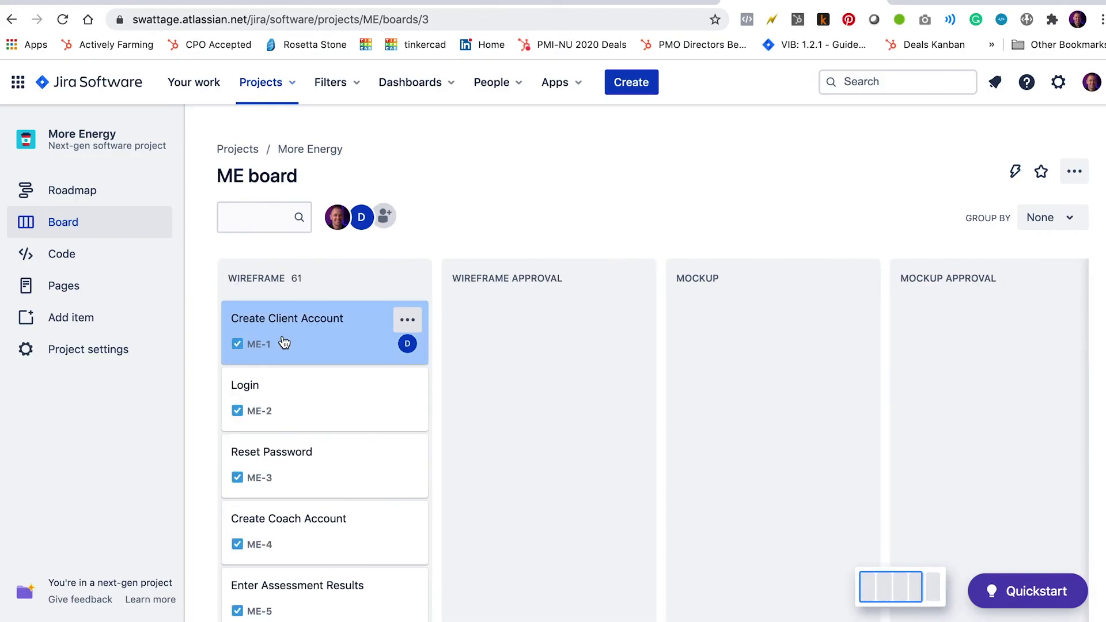